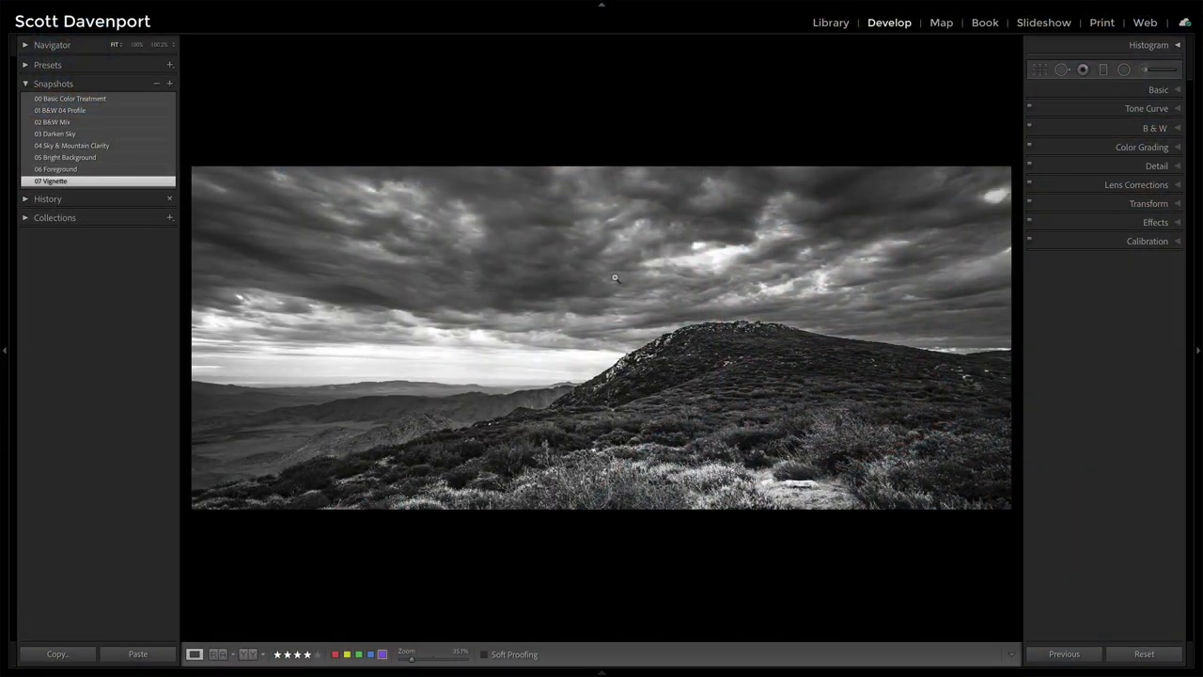
- Restore the 00 Basic Color Treatment snapshot and review Highlights −81, Shadows +56, Whites +50 under Adobe Landscape
left_click(117, 99)
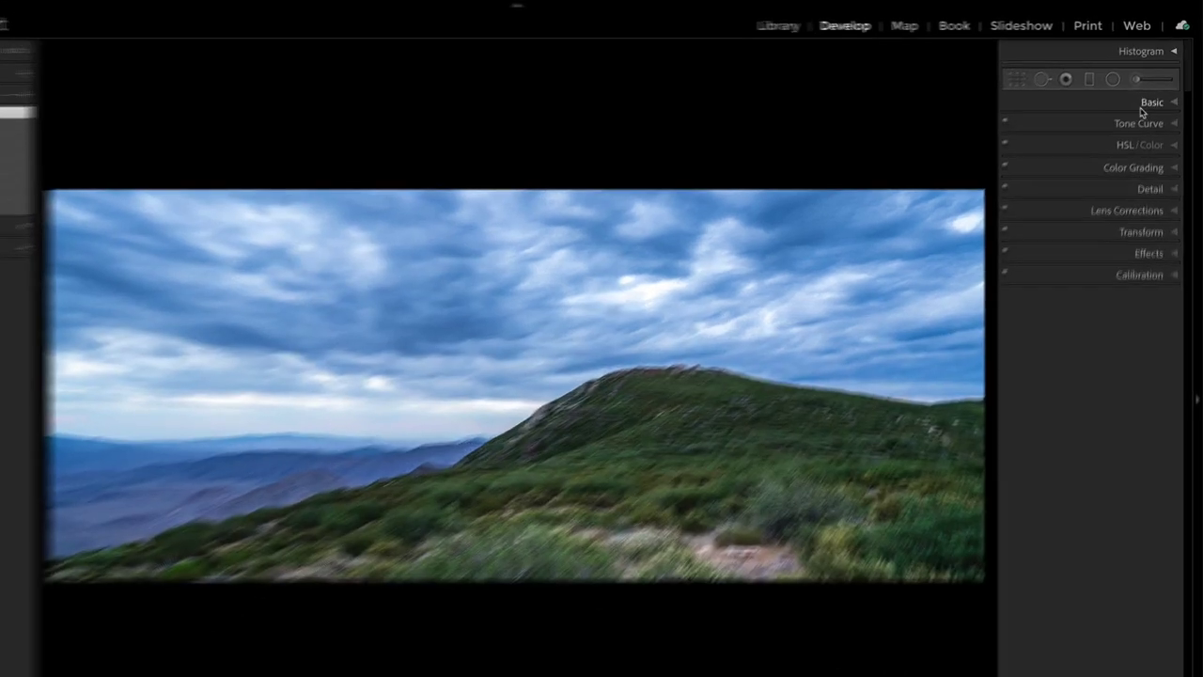
left_click(1157, 92)
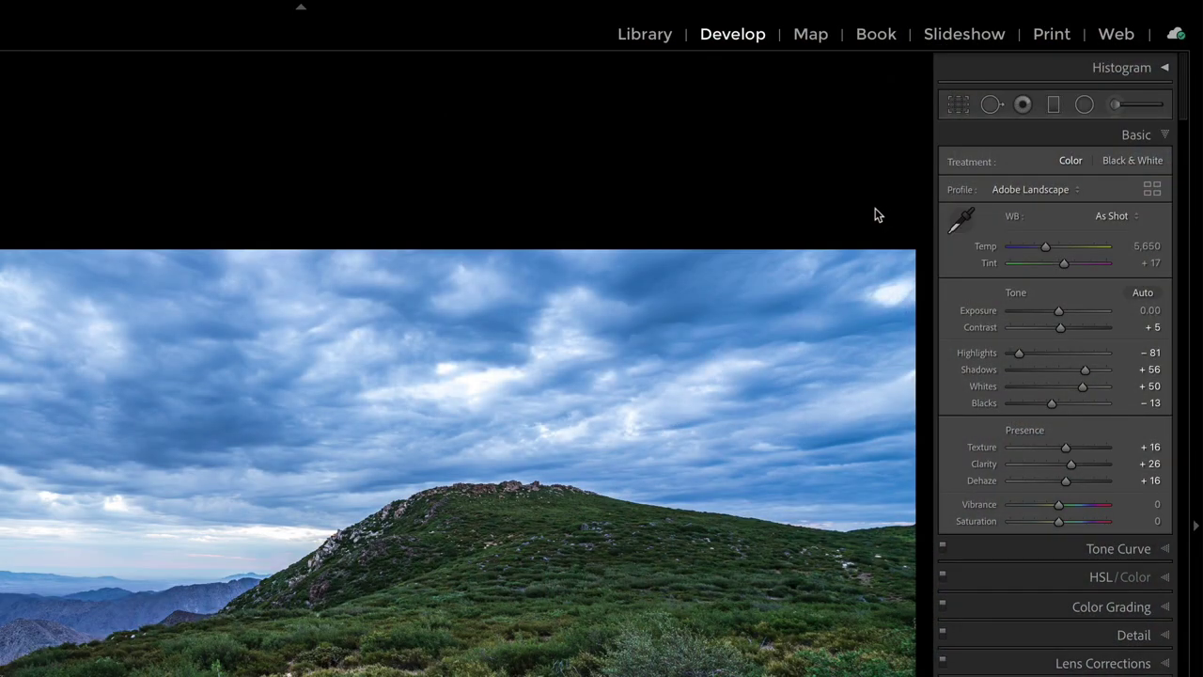
left_click(1012, 191)
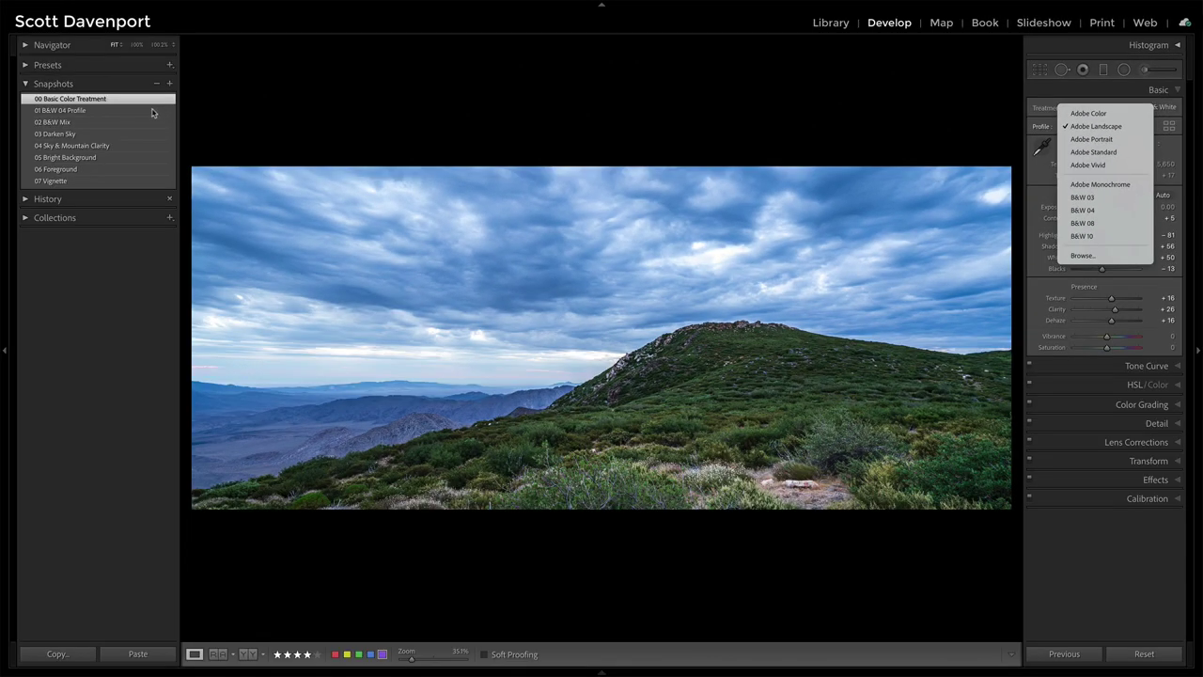
- Apply the 01 B&W 04 Profile snapshot, compare it against the colour version, and keep B&W
left_click(153, 111)
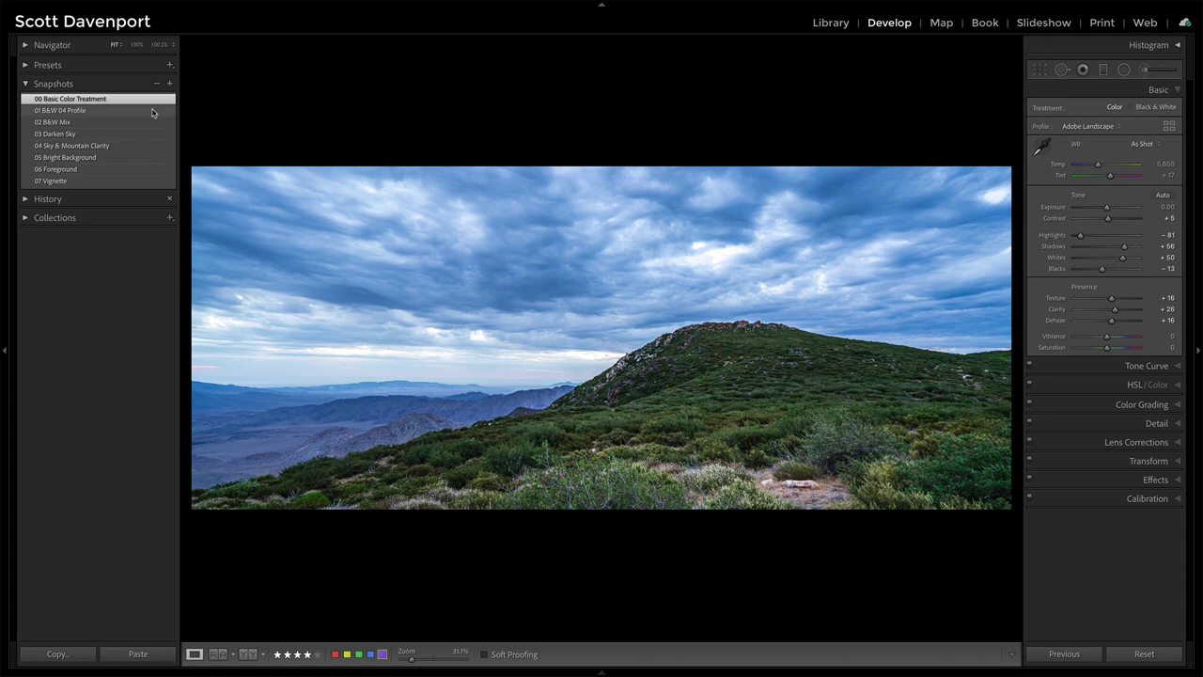
left_click(152, 111)
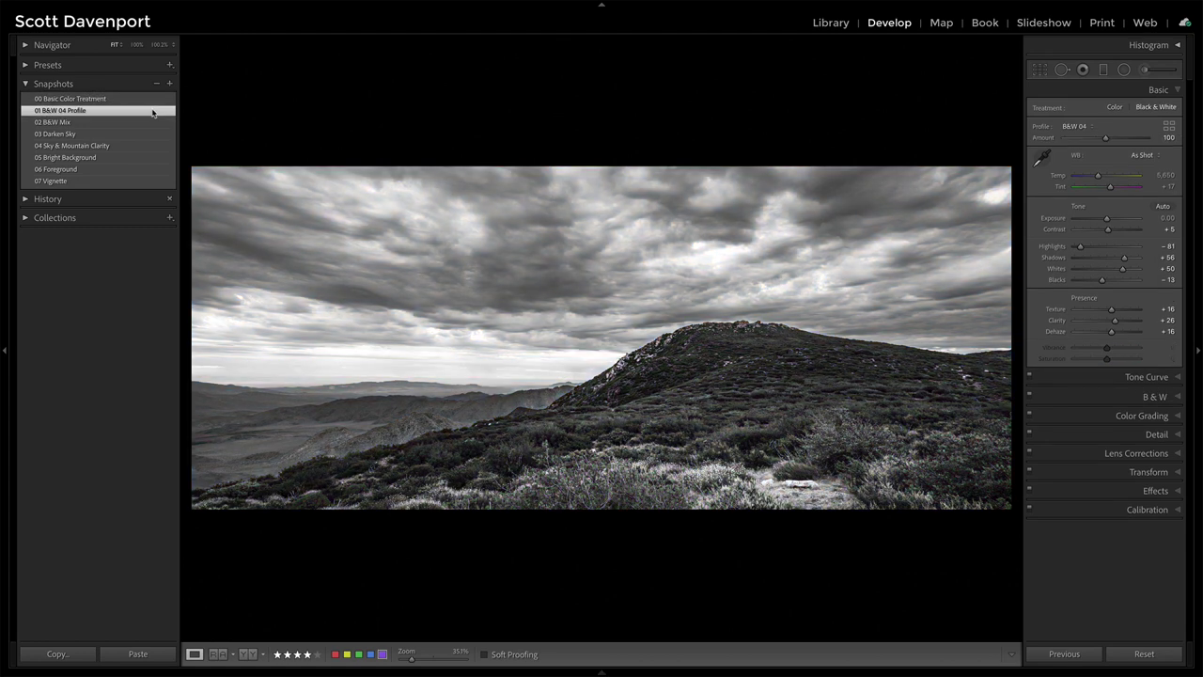
left_click(149, 99)
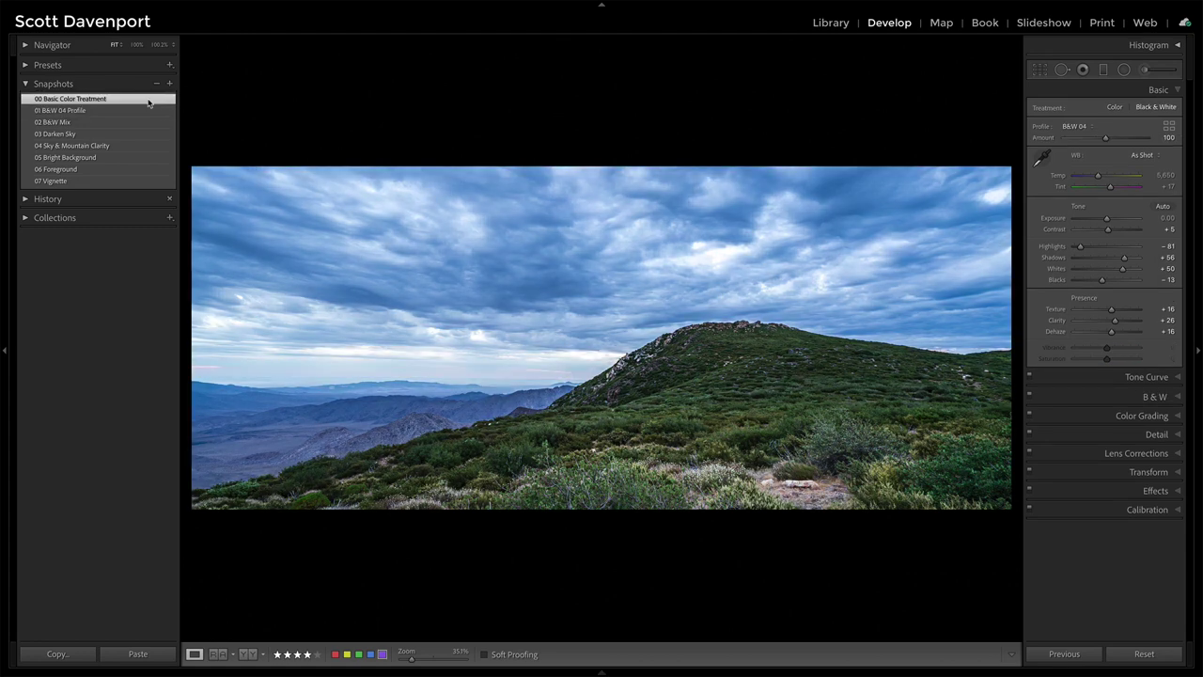
left_click(146, 111)
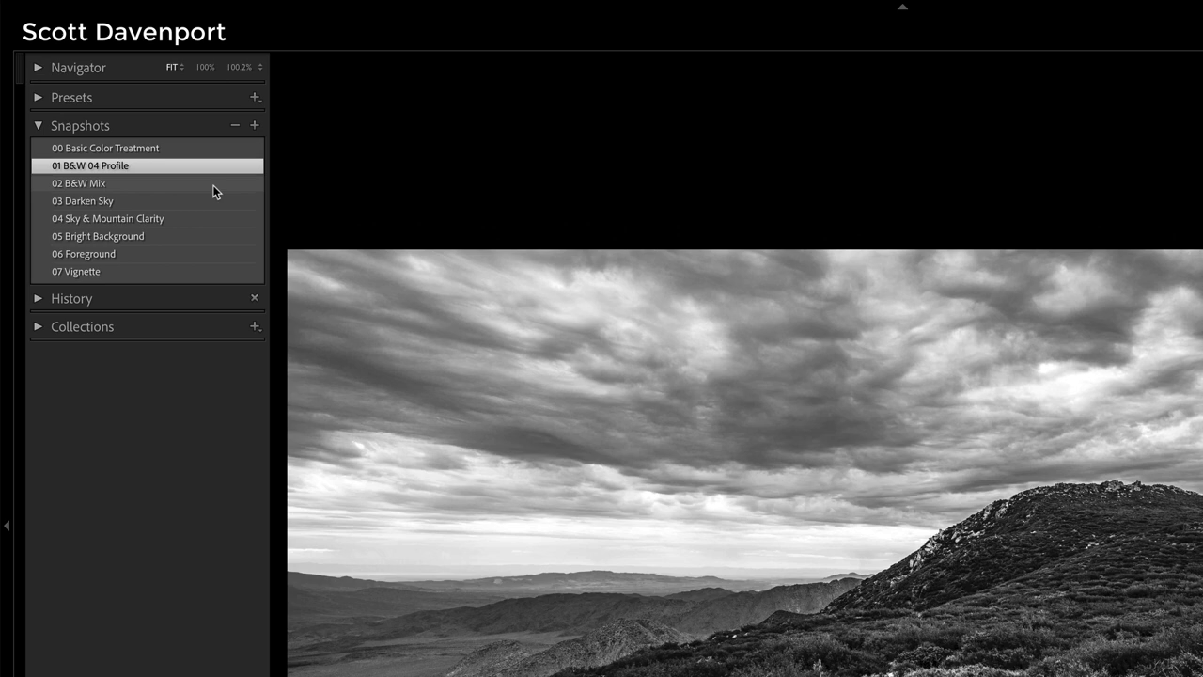
- Apply the 02 B&W Mix snapshot and compare it with the profile-only version
left_click(213, 185)
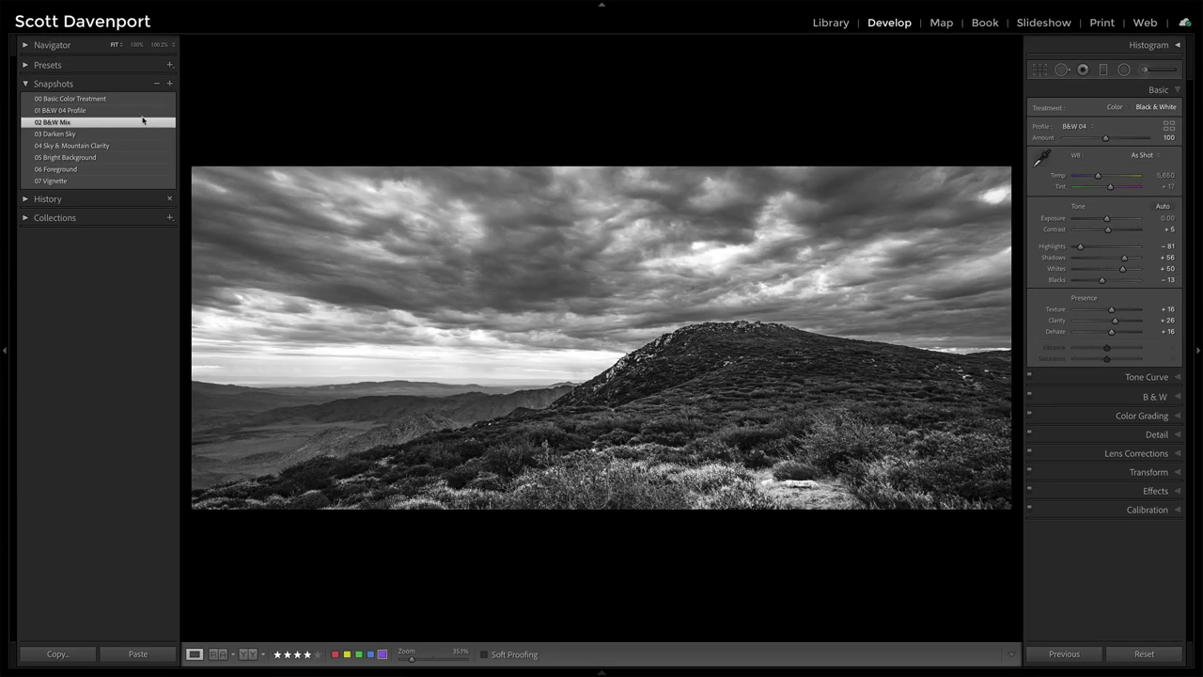
left_click(141, 110)
left_click(143, 123)
left_click(144, 115)
left_click(144, 122)
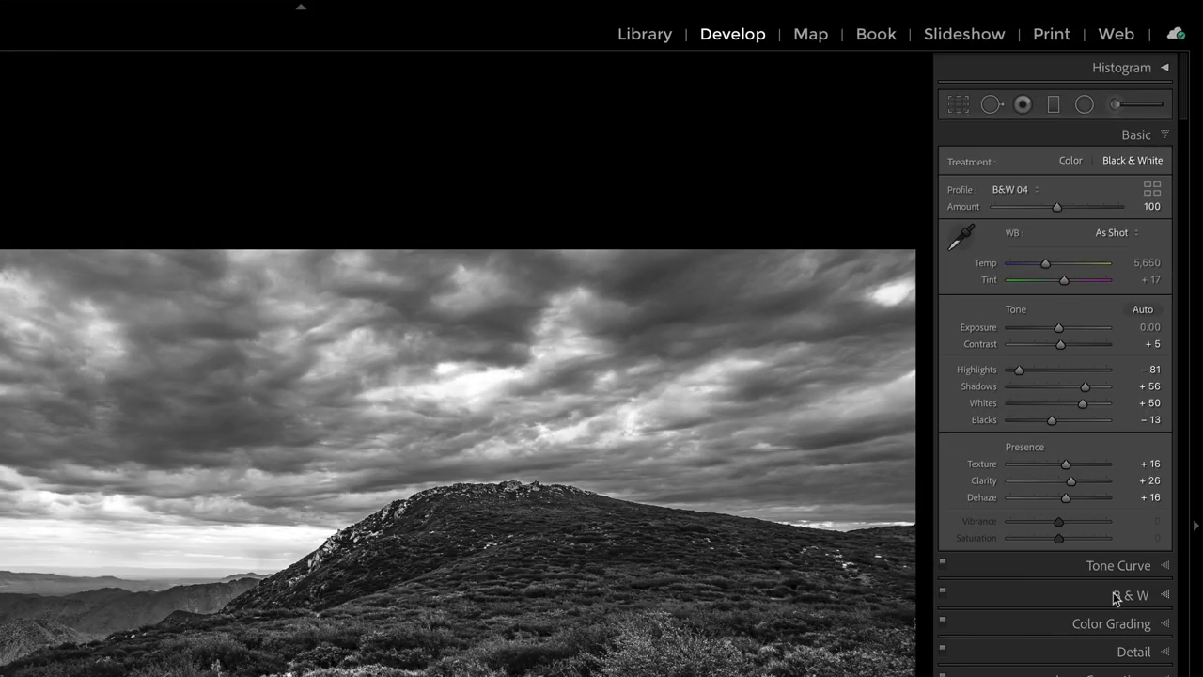
- Inspect the B&W mix values (Yellow −3, Green −7, Blue −18, Purple −2) and toggle the mix off and on
left_click(1141, 396)
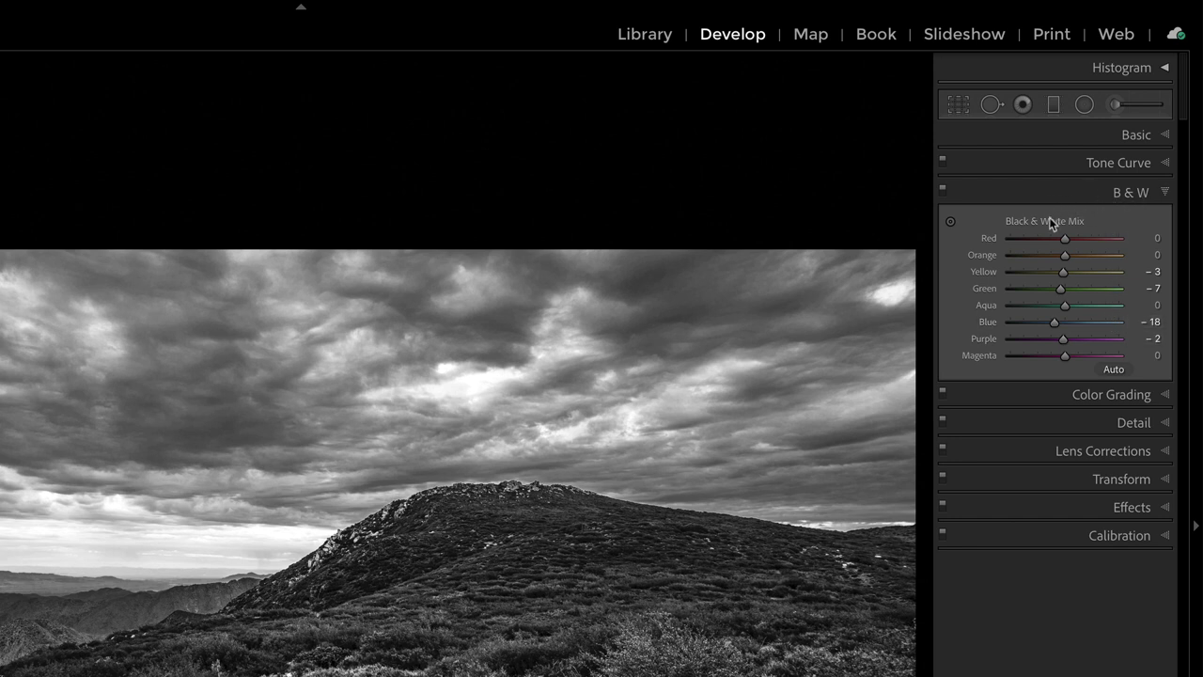
left_click(950, 225)
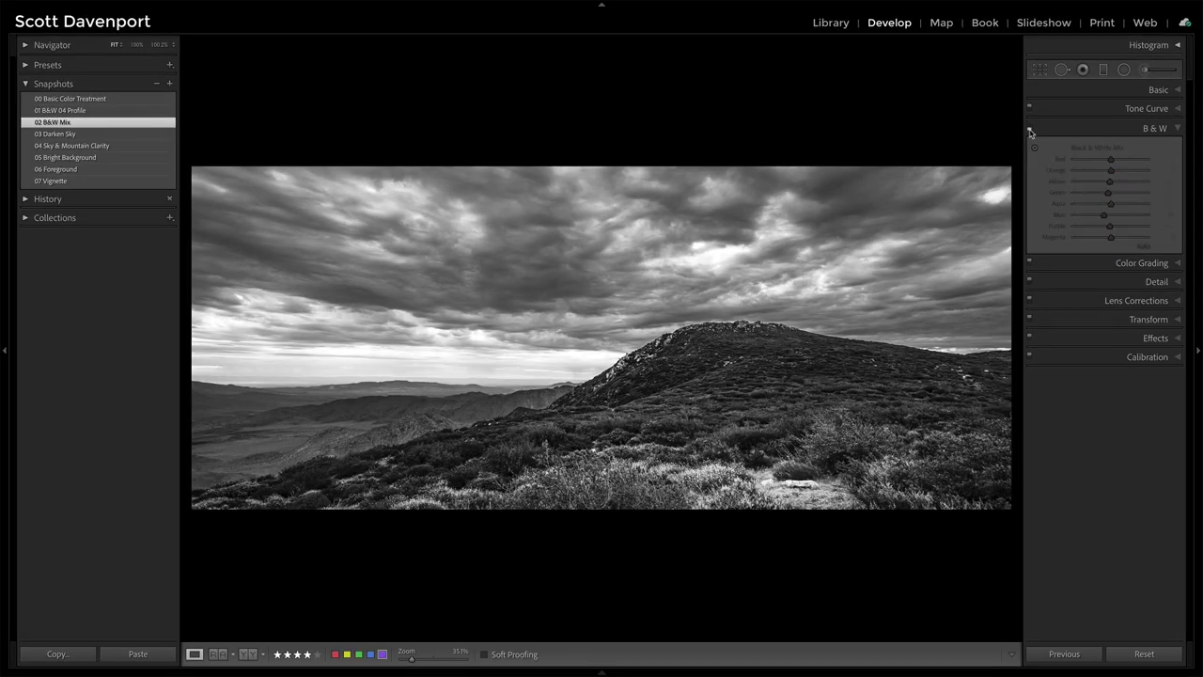
left_click(942, 188)
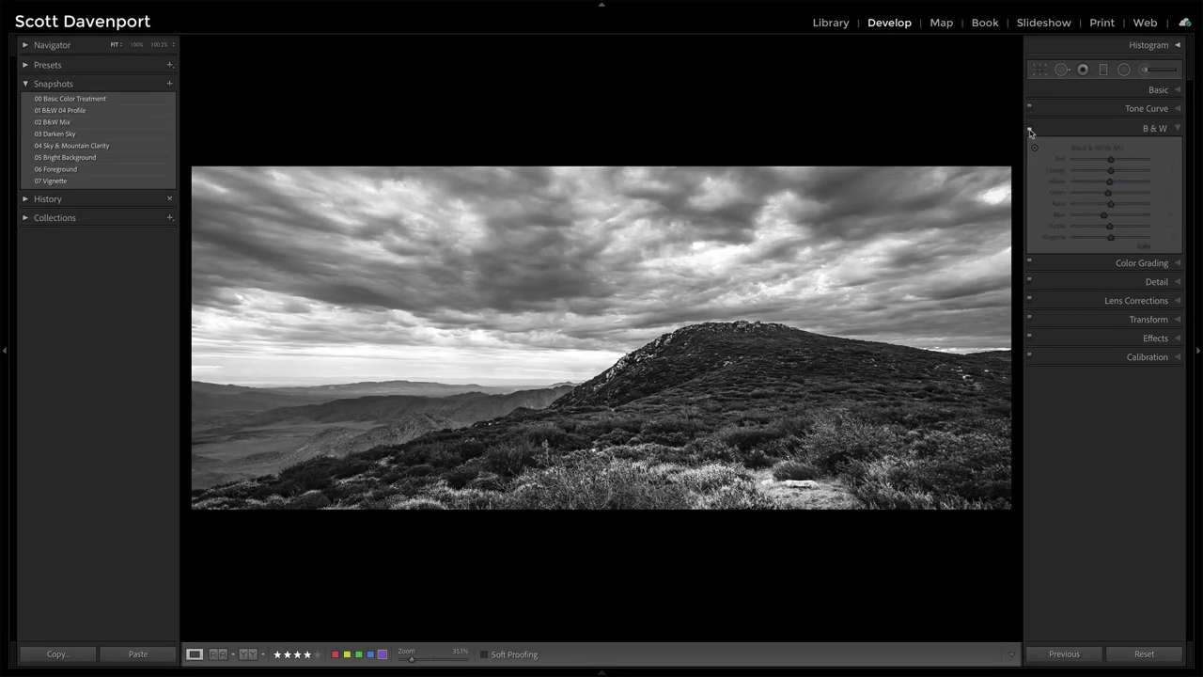
left_click(1029, 129)
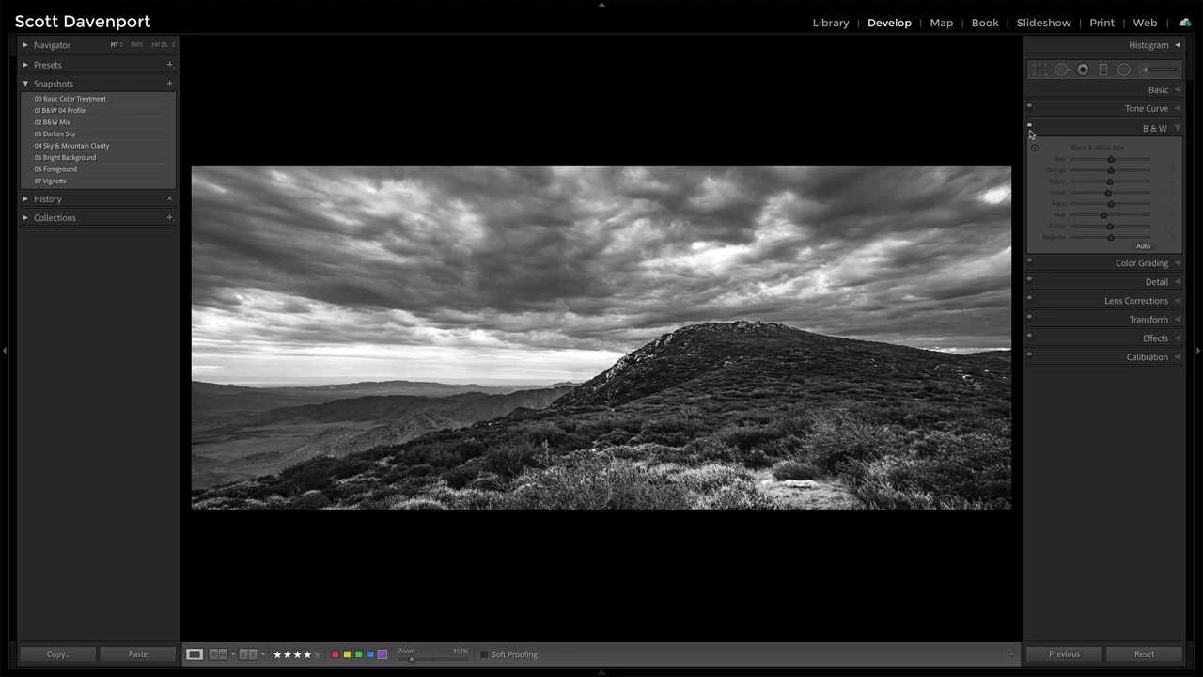
- Apply the 03 Darken Sky snapshot and inspect its Burn gradient at −0.30 exposure
left_click(1030, 127)
left_click(1030, 128)
left_click(86, 136)
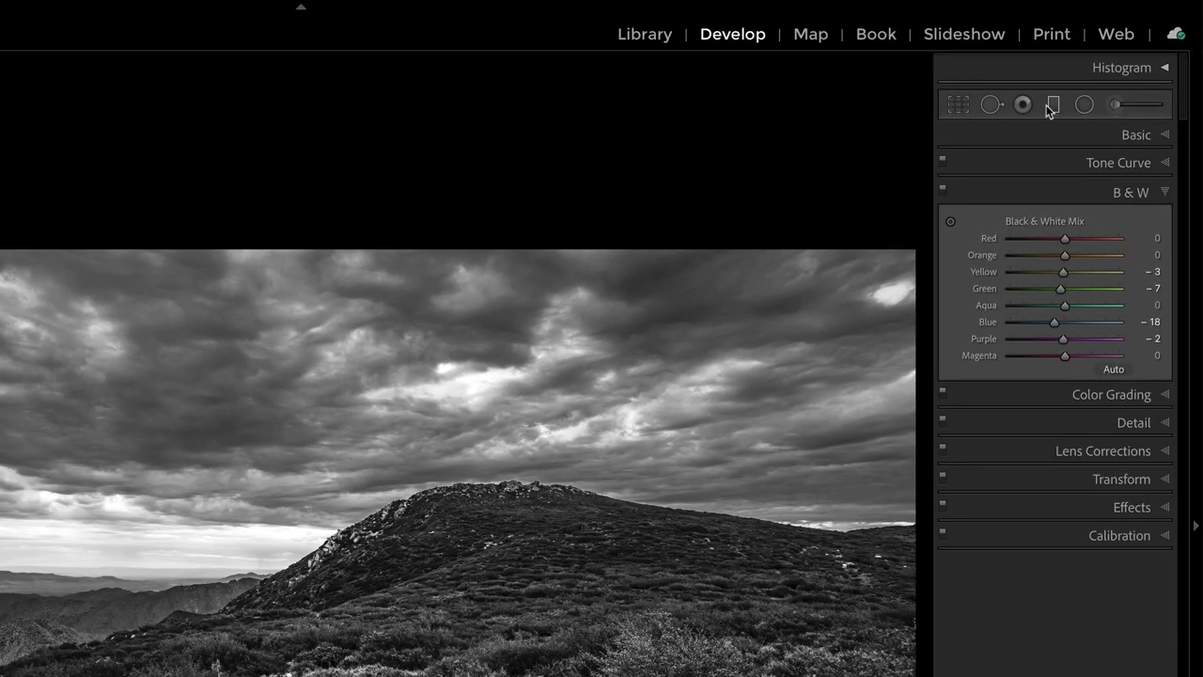
left_click(1100, 73)
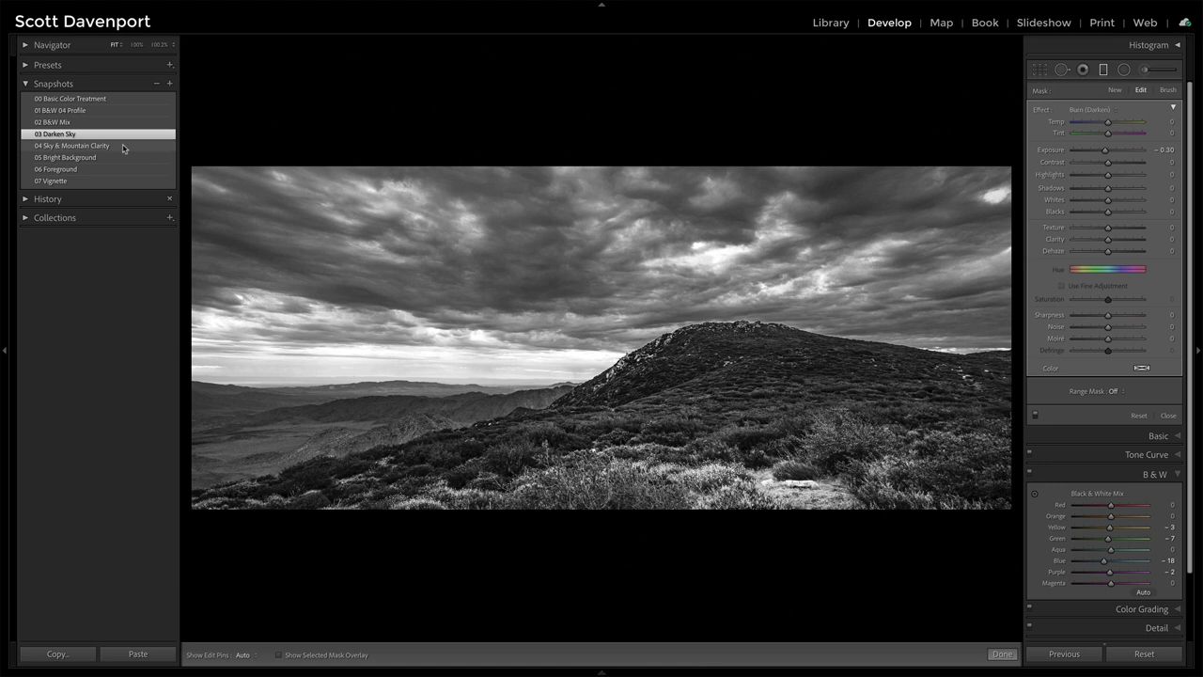
- Apply the 04 Sky & Mountain Clarity snapshot and inspect its radial pins: Clarity 40, luminance range 0/58
left_click(123, 147)
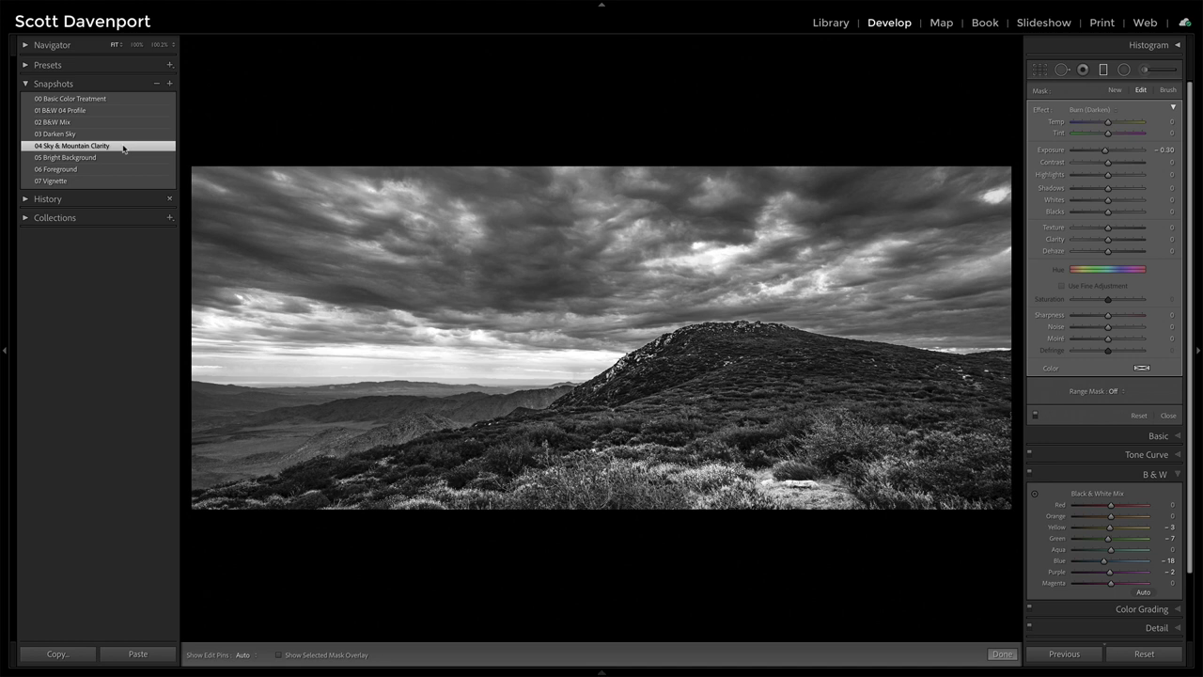
mouse_move(489, 209)
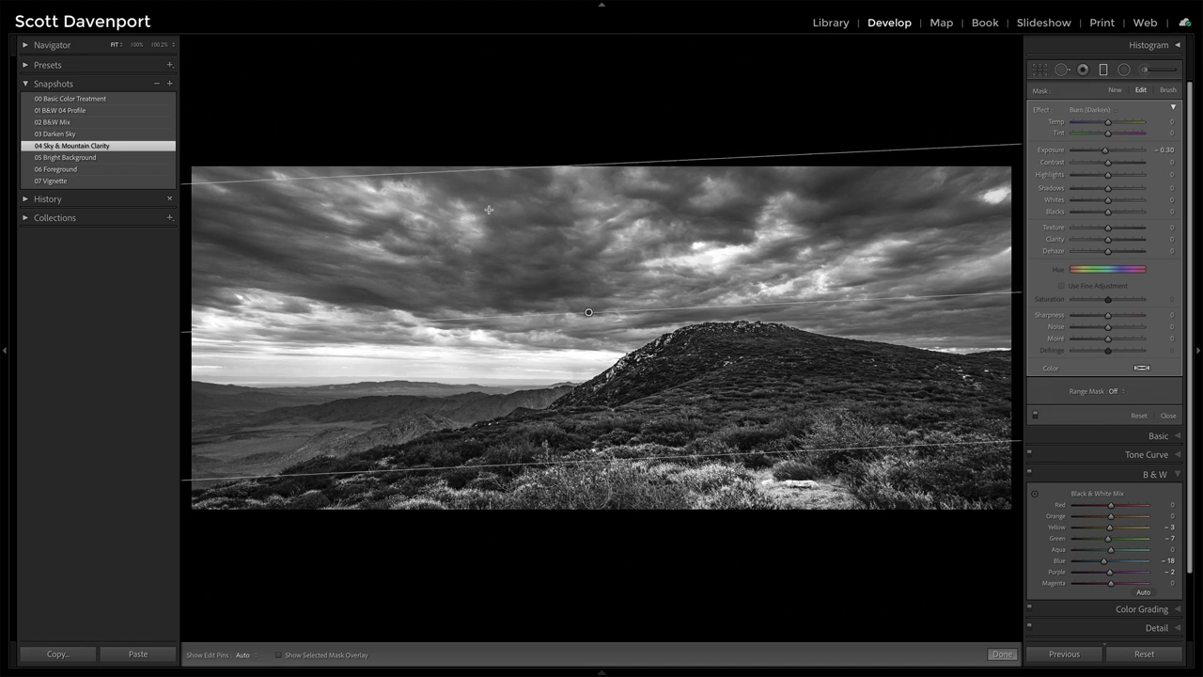
left_click(1125, 71)
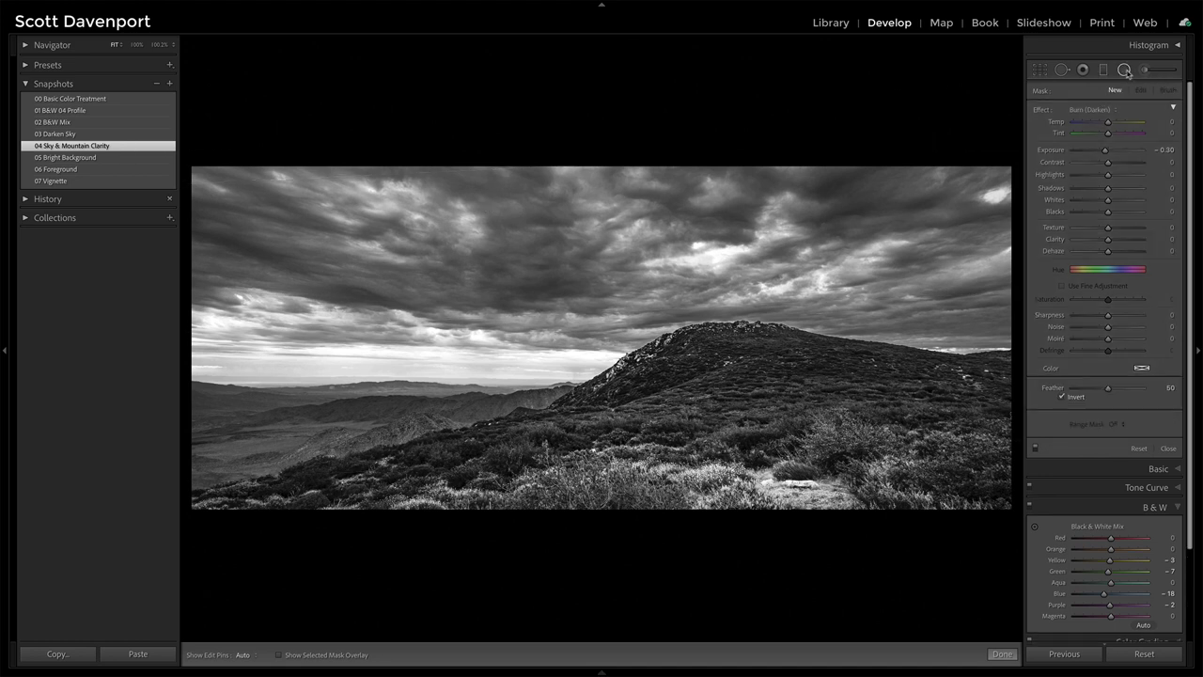
left_click(568, 233)
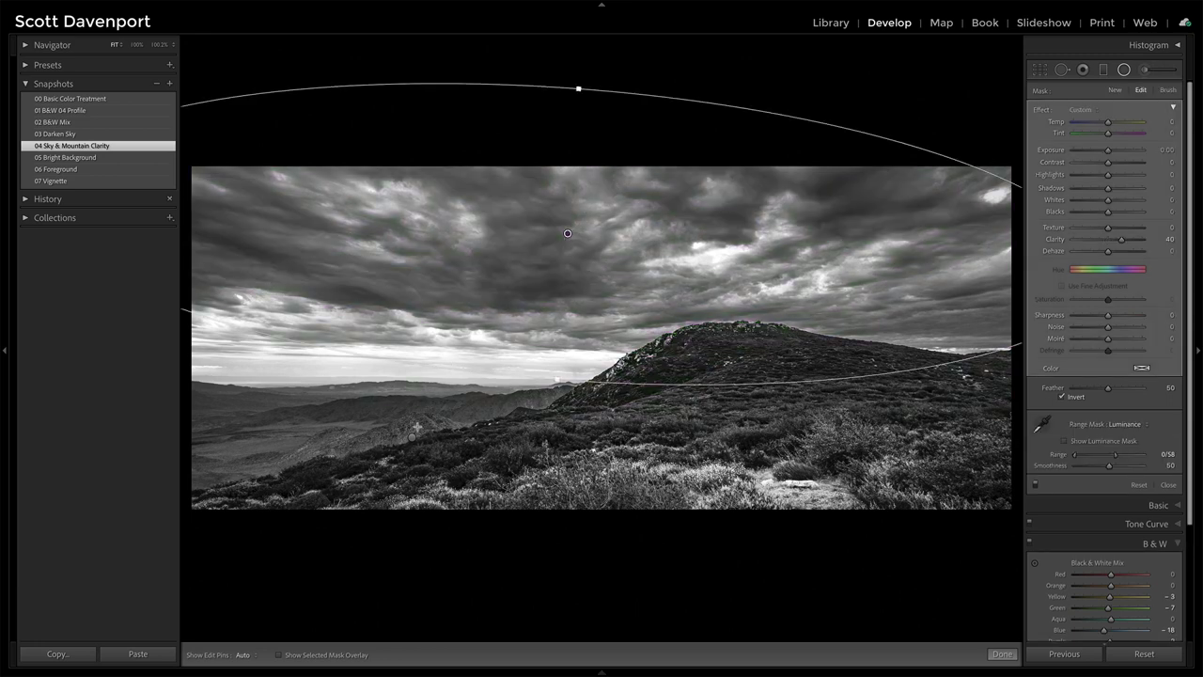
left_click(410, 434)
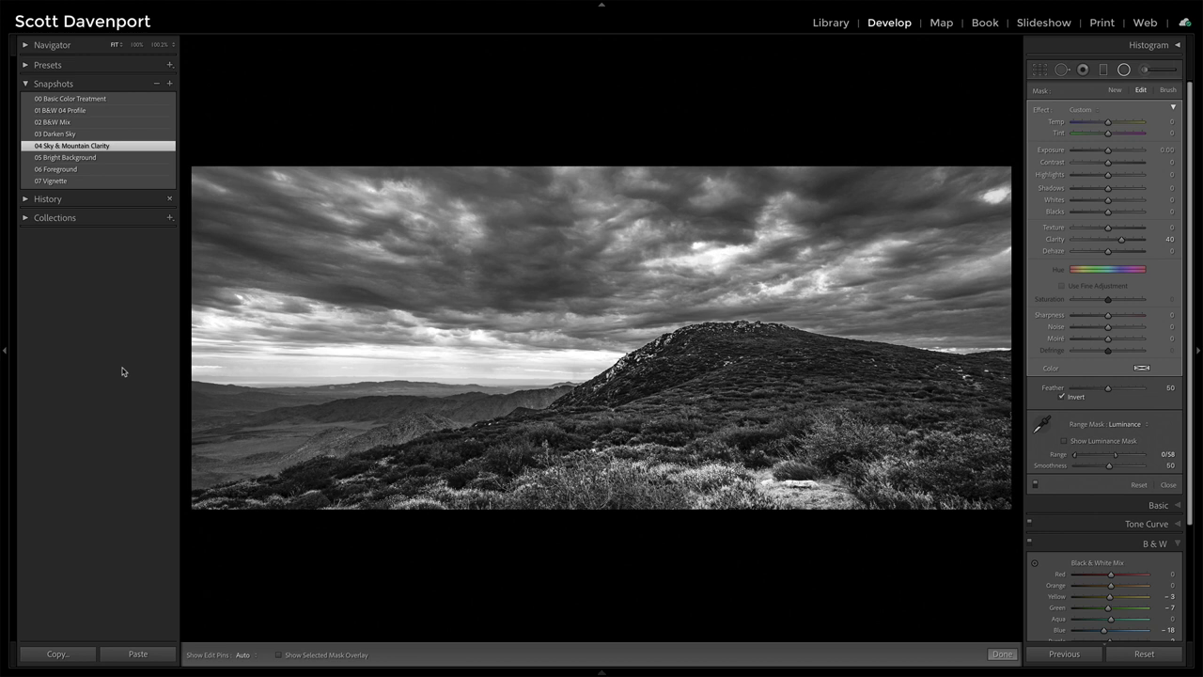
left_click(106, 136)
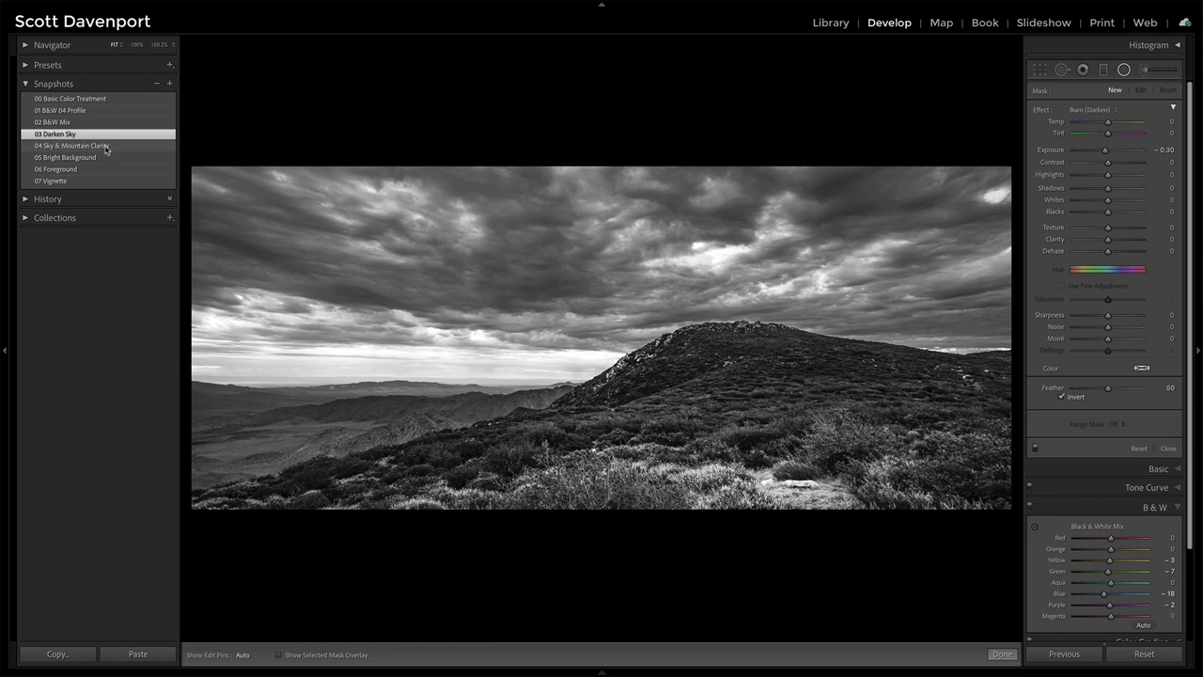
left_click(106, 147)
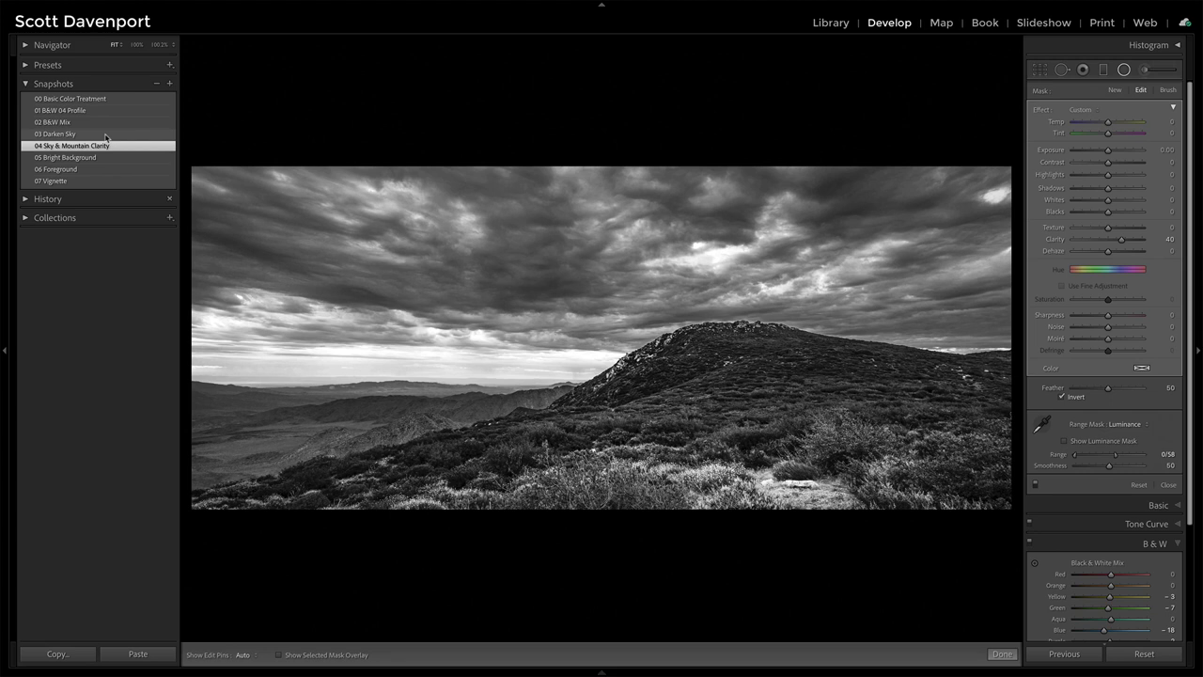
left_click(107, 144)
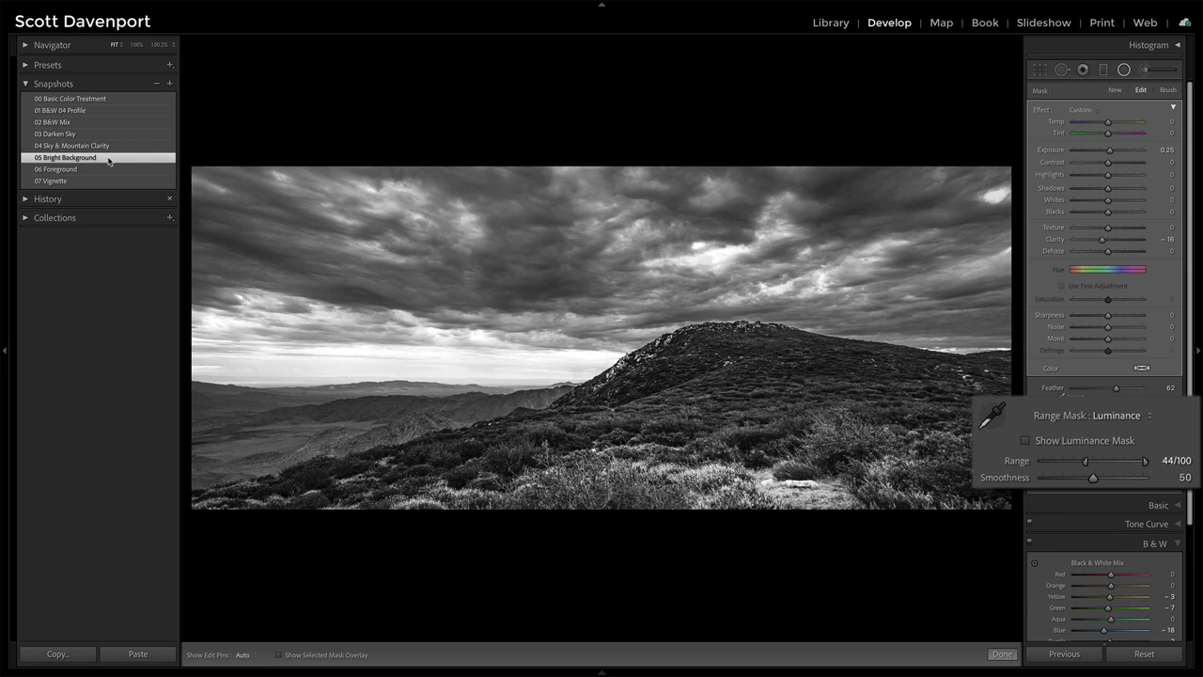
- Preview the luminance mask of the horizon-brightening radial filter (range 44/100), then hide it
mouse_move(400, 359)
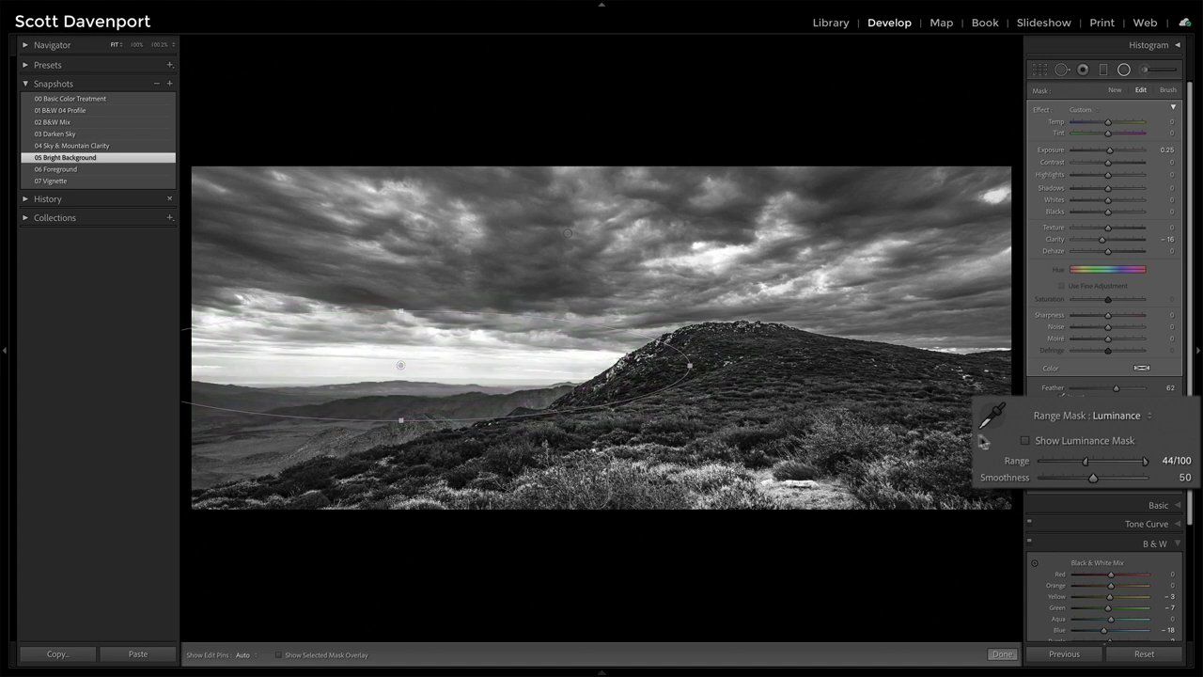
left_click(1026, 439)
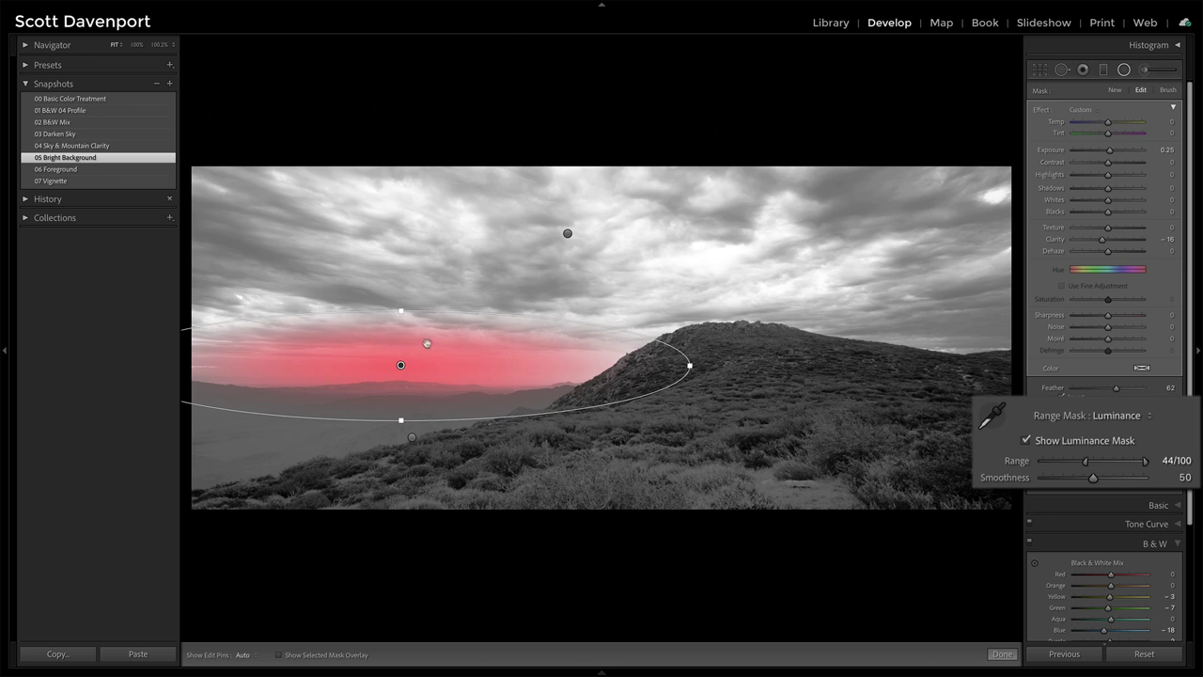
left_click(1057, 440)
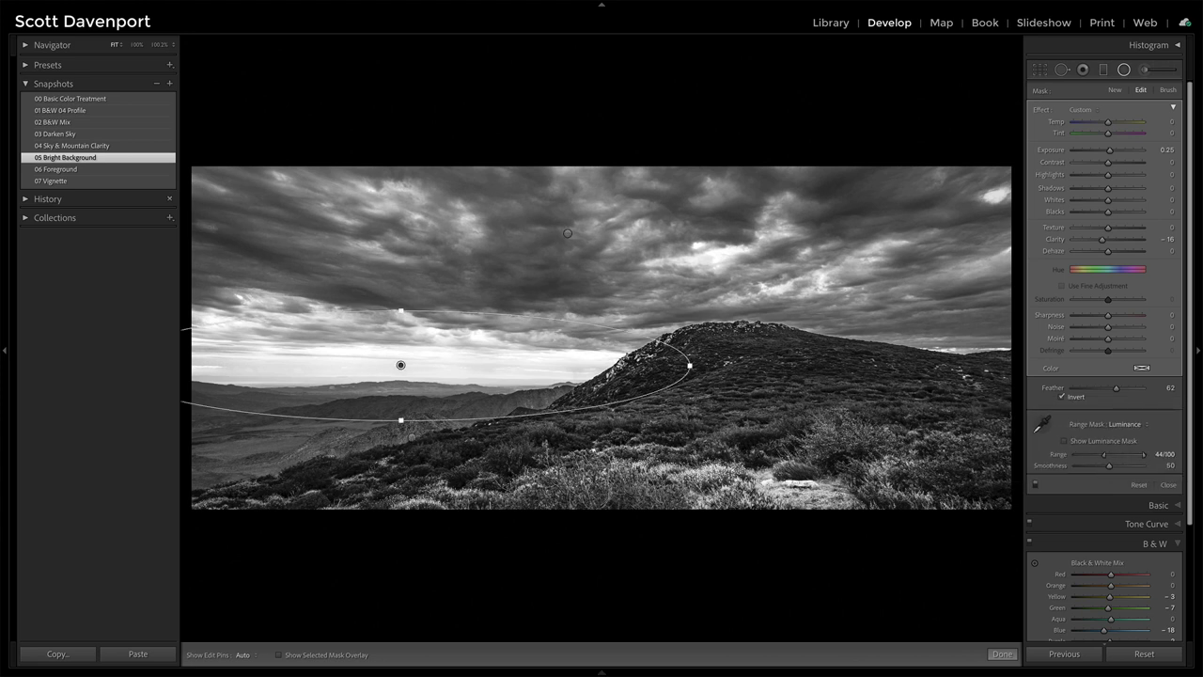
left_click(127, 170)
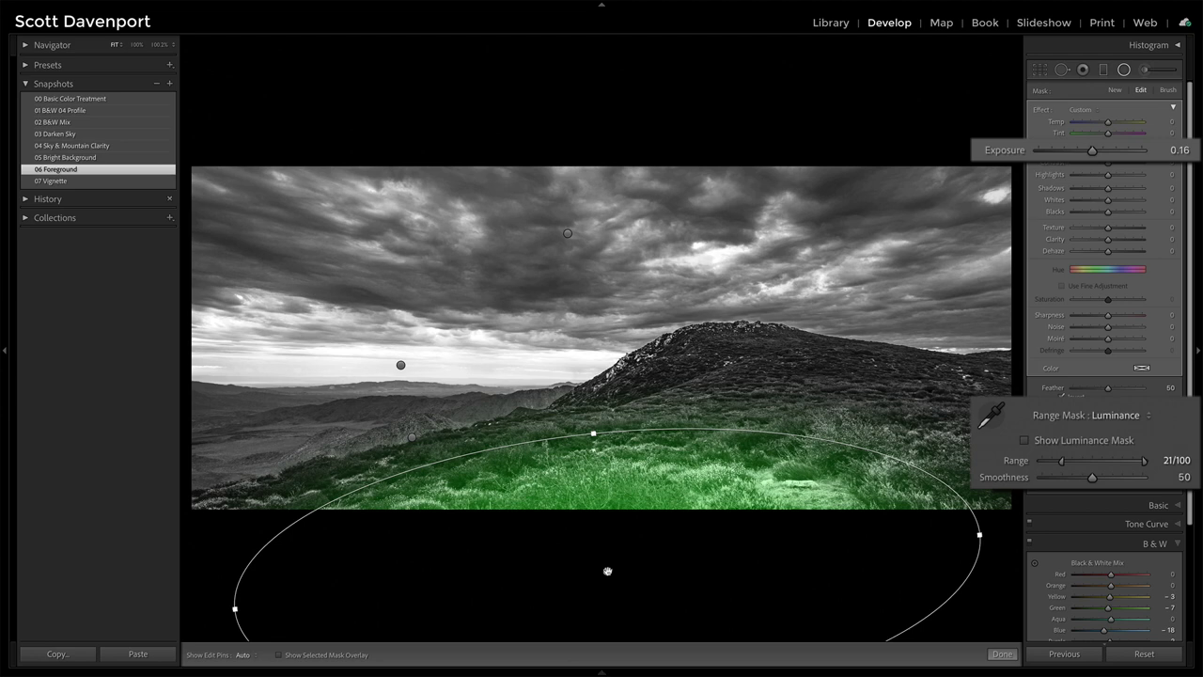
left_click(1026, 441)
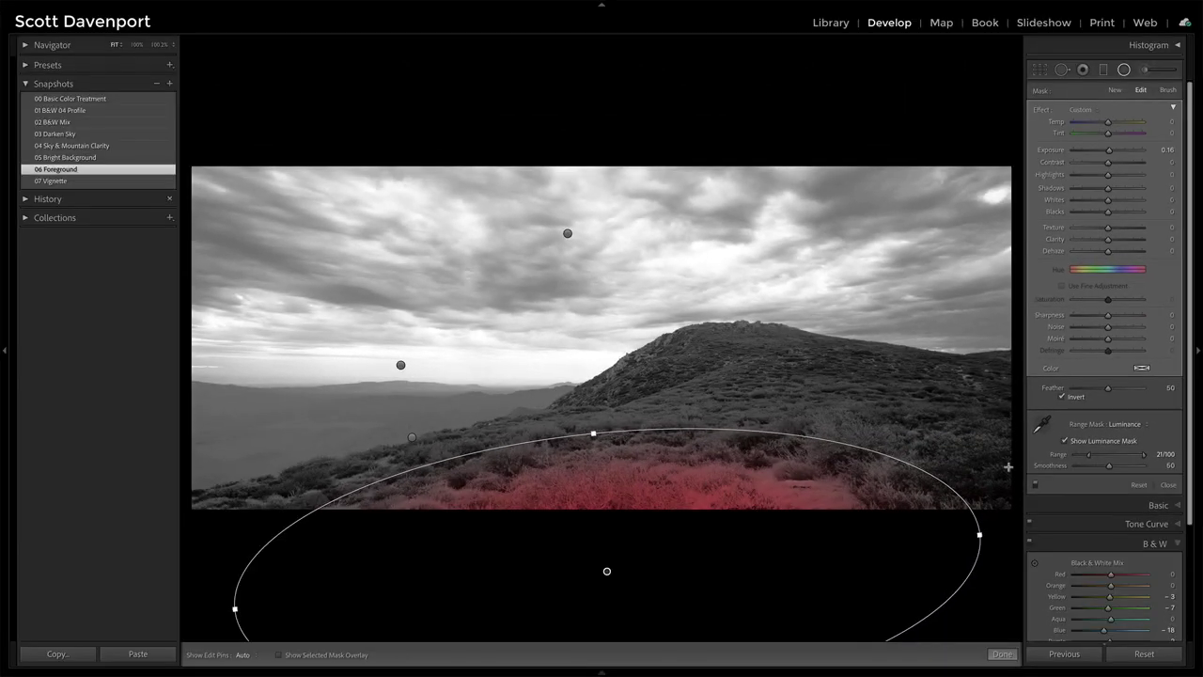
left_click(1064, 440)
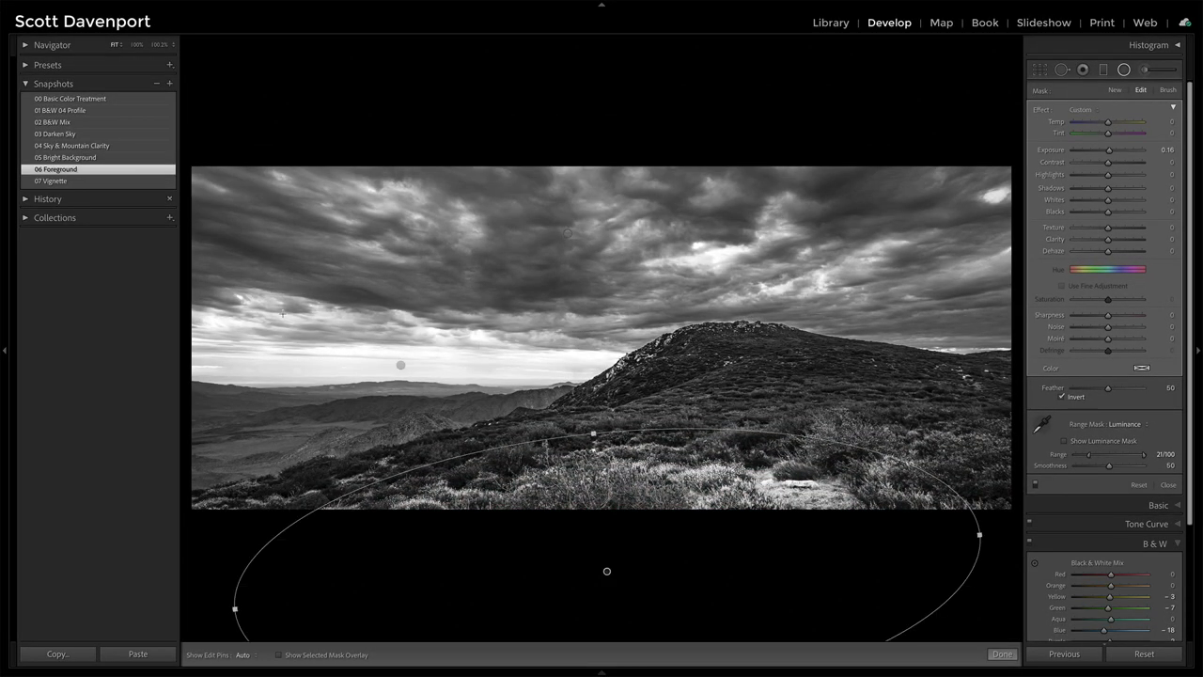
left_click(74, 159)
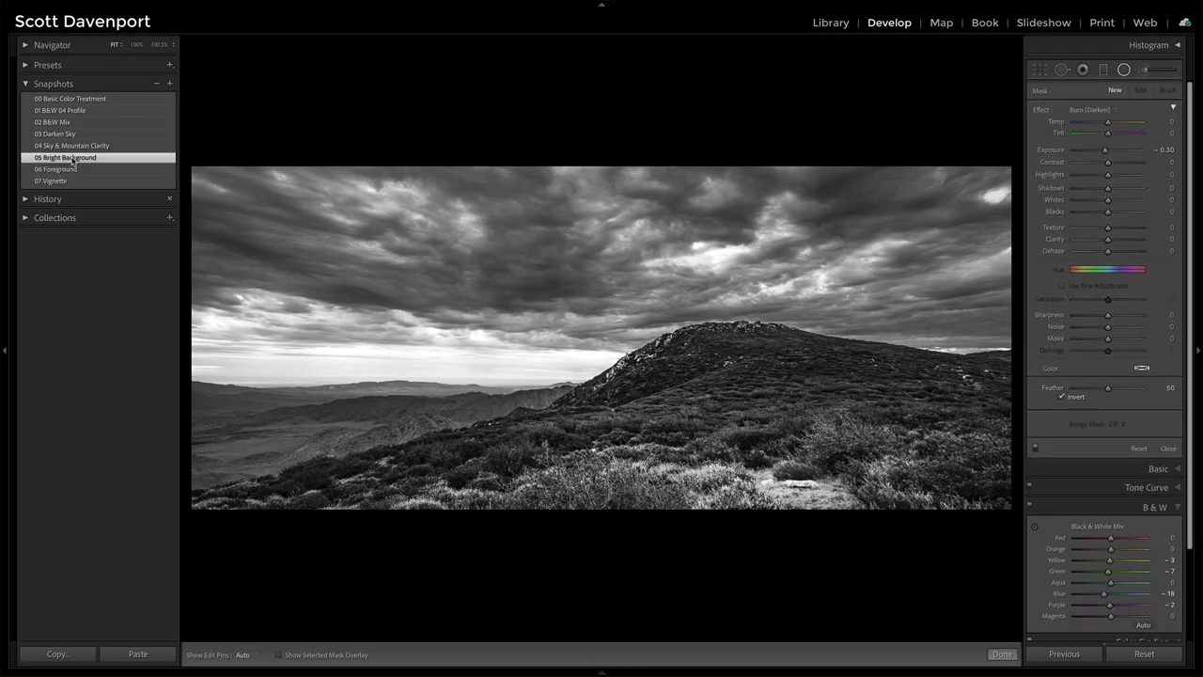
left_click(73, 170)
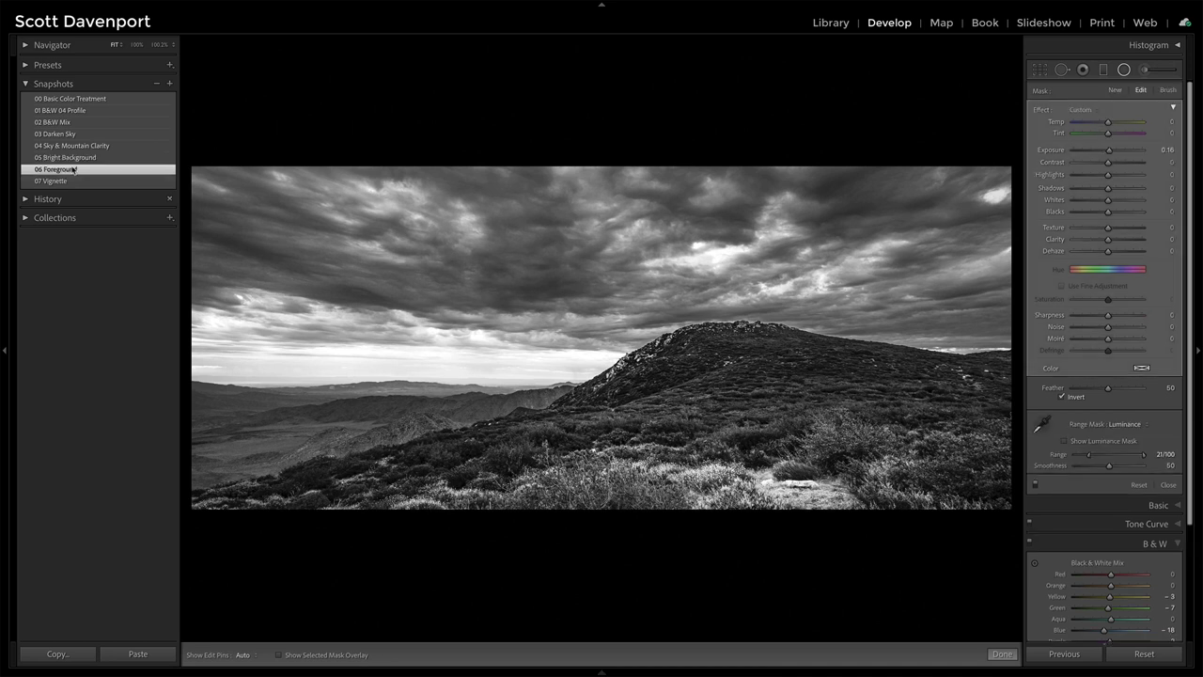
- Apply the 07 Vignette snapshot and inspect its radial Burn at −0.30 exposure, feather 50
left_click(83, 182)
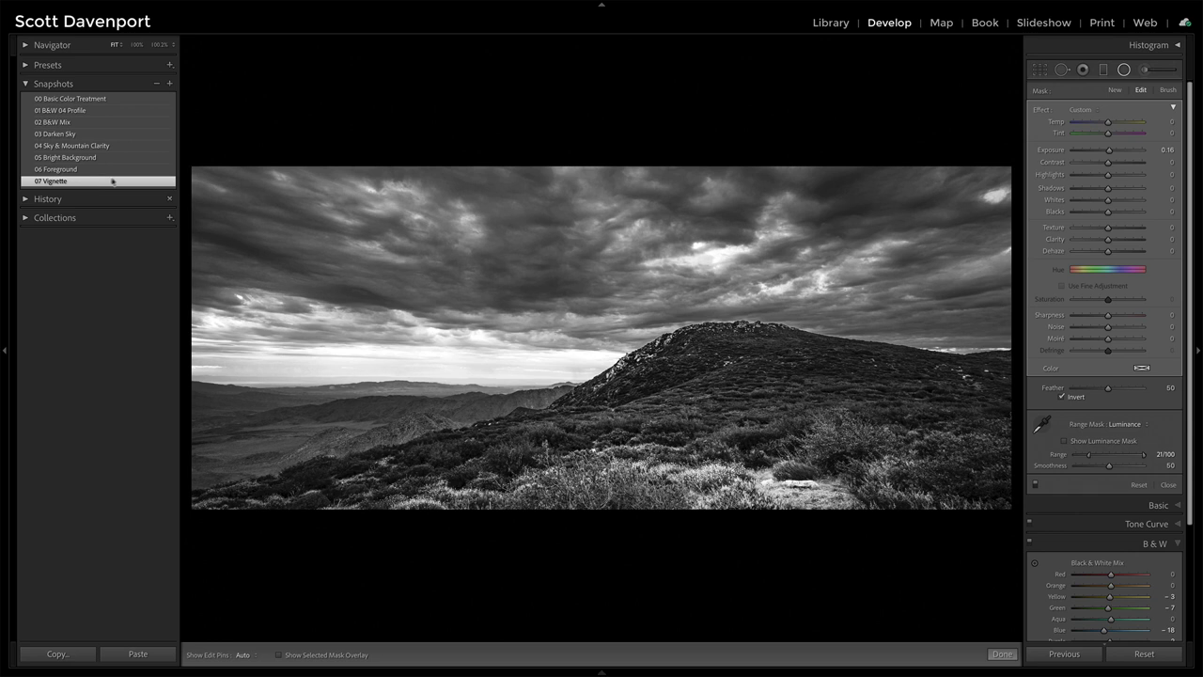
left_click(589, 426)
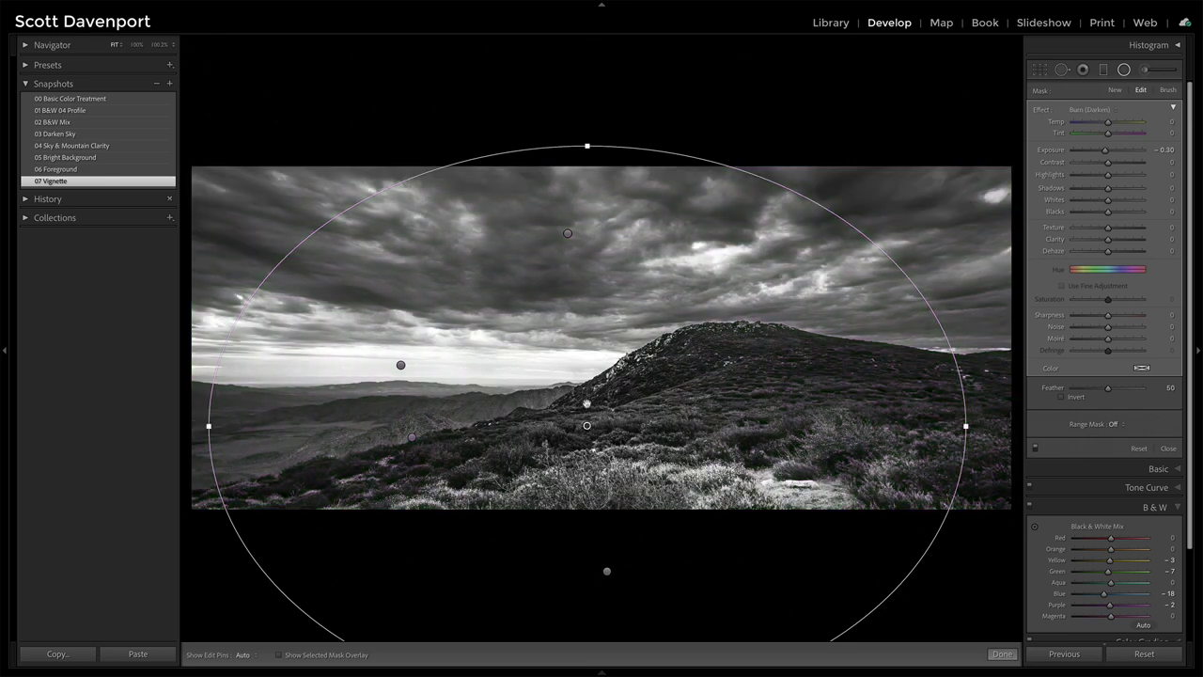
mouse_move(587, 426)
left_click(1166, 450)
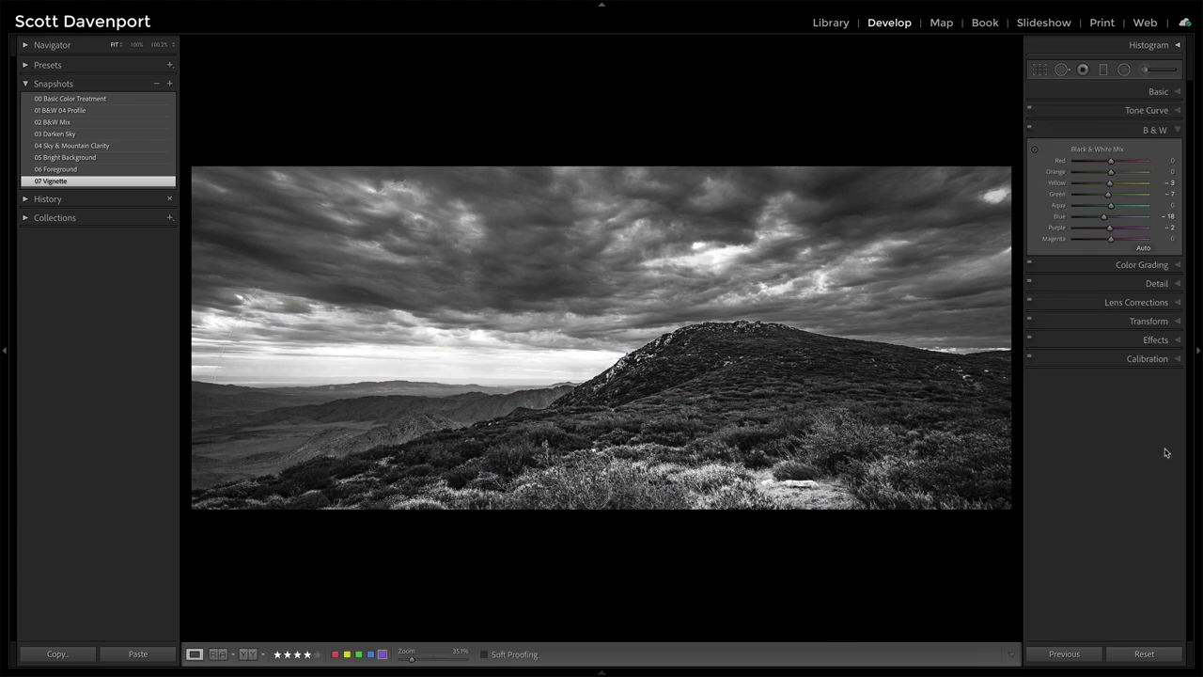
- Check the post-crop vignetting and grain settings, then reselect the vignette radial filter
left_click(1154, 339)
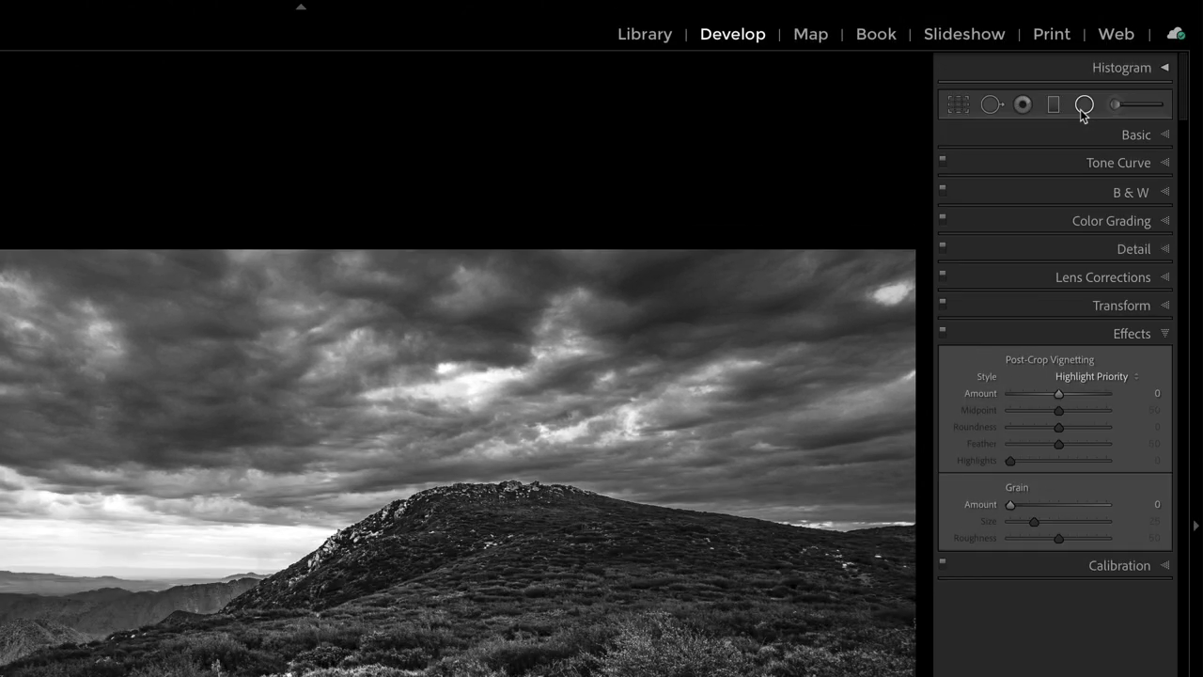
left_click(1083, 105)
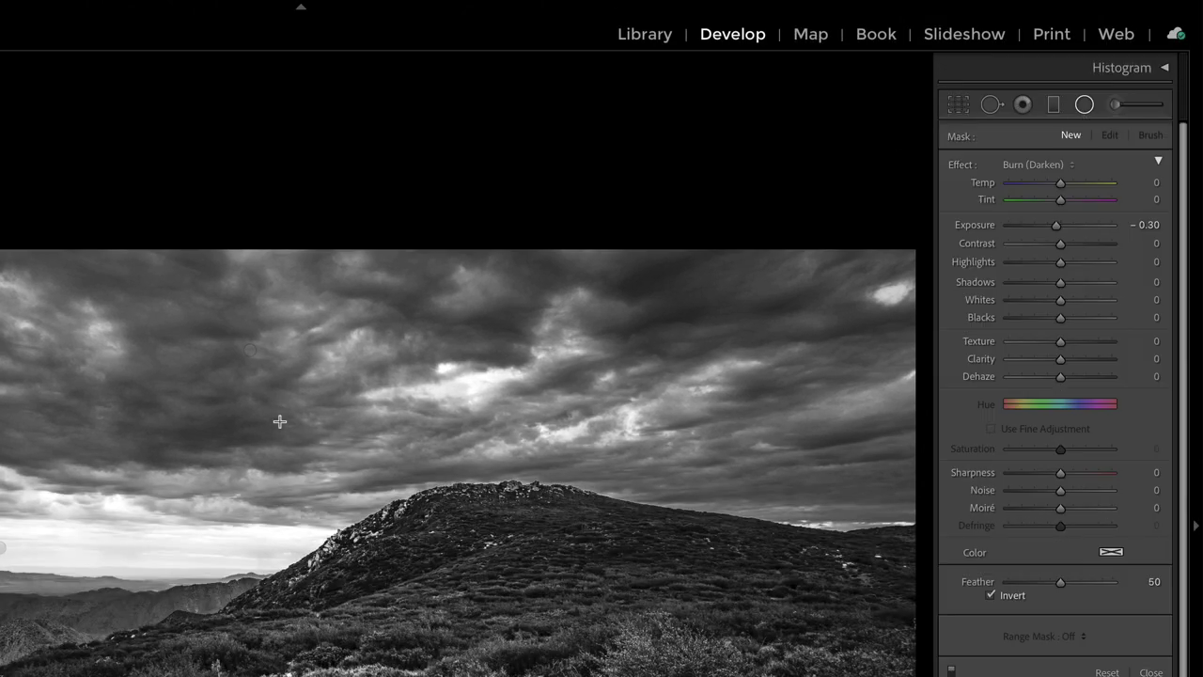
left_click(279, 639)
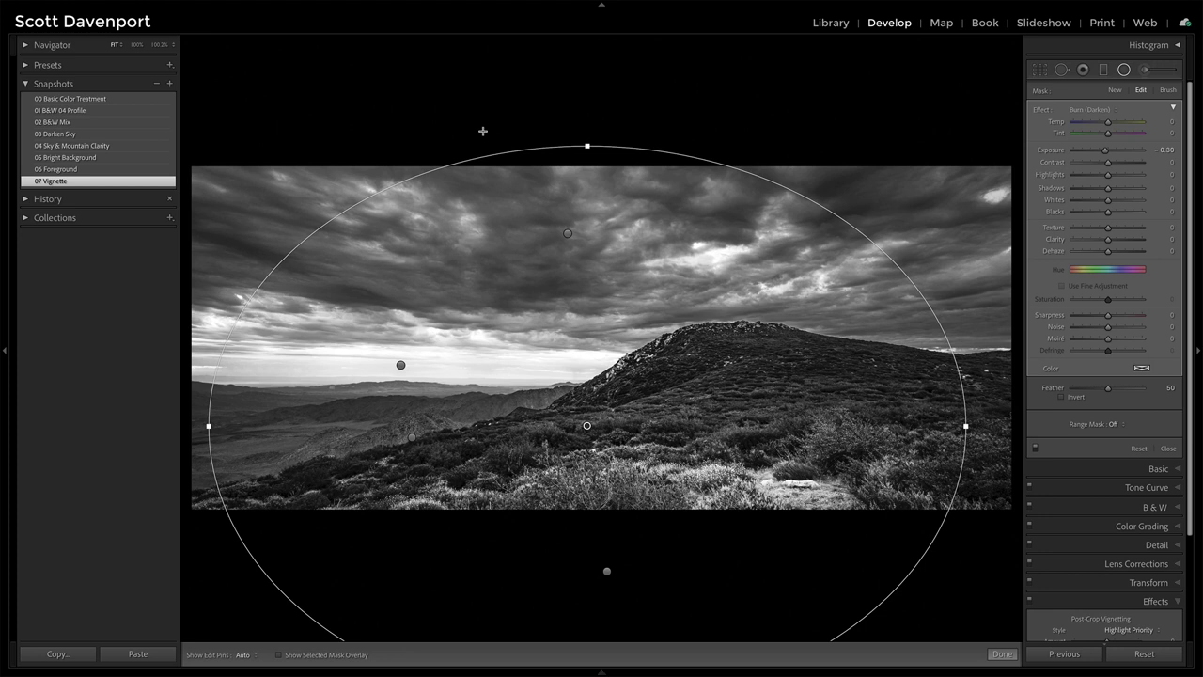
- Step through snapshots 00 Basic Color Treatment to 07 Vignette, ending on 07 Vignette
left_click(1168, 449)
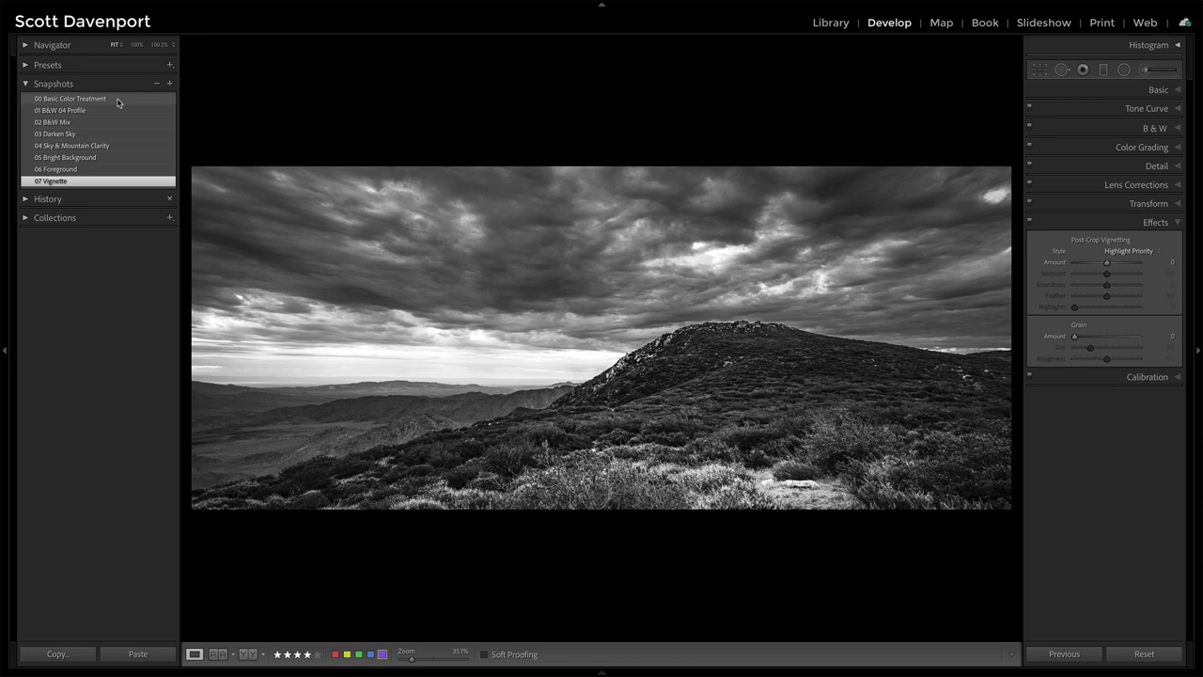
left_click(85, 98)
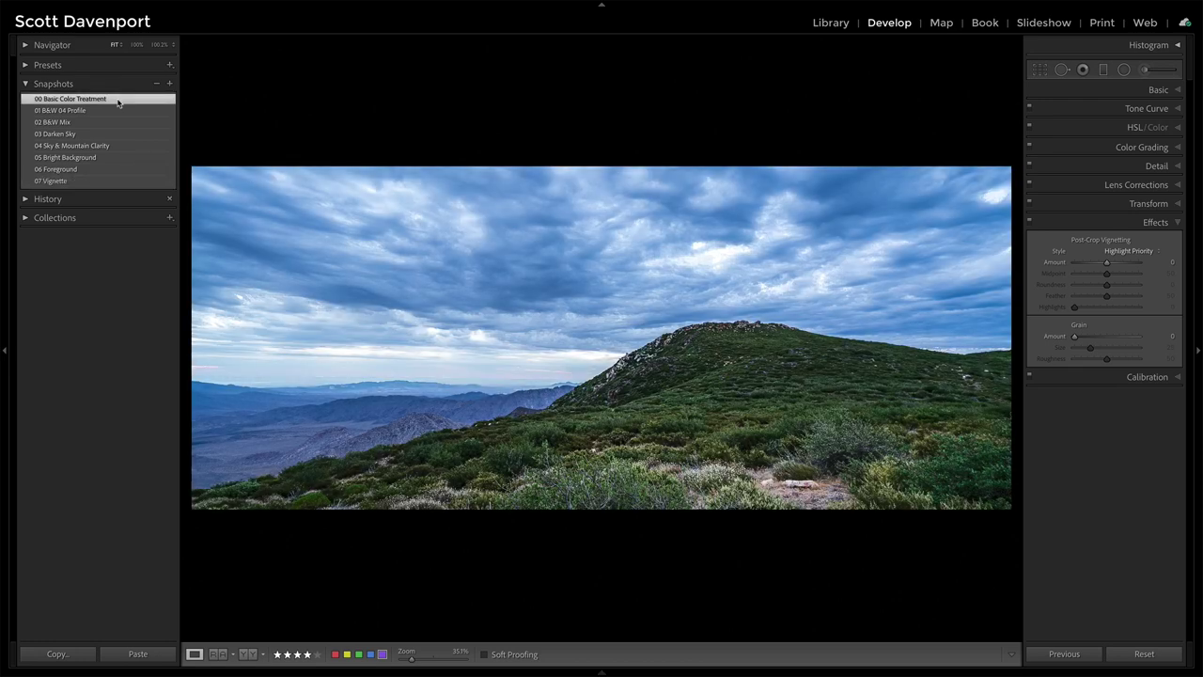
left_click(115, 110)
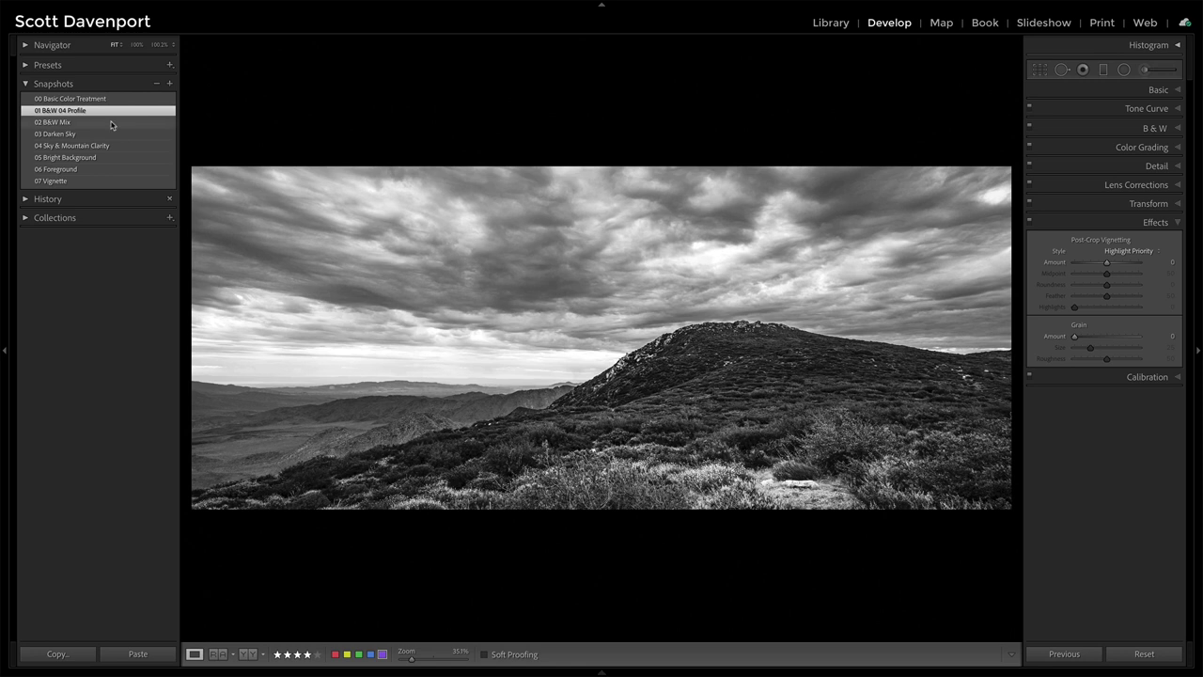
left_click(111, 123)
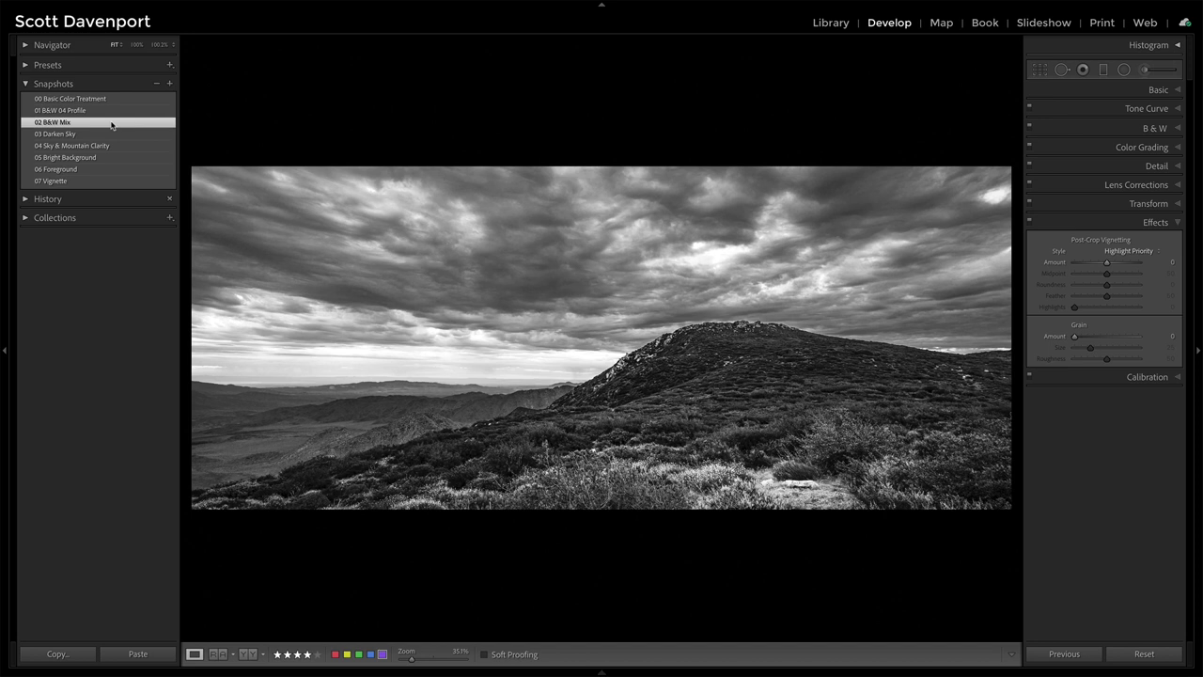
left_click(110, 134)
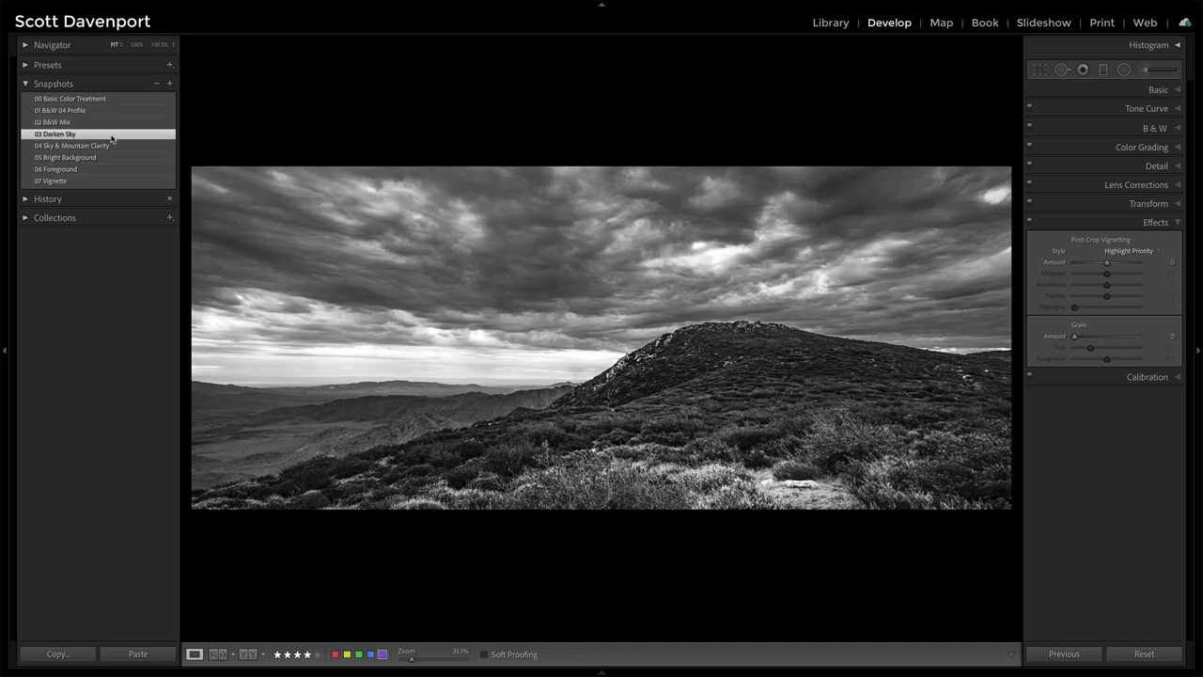
left_click(120, 147)
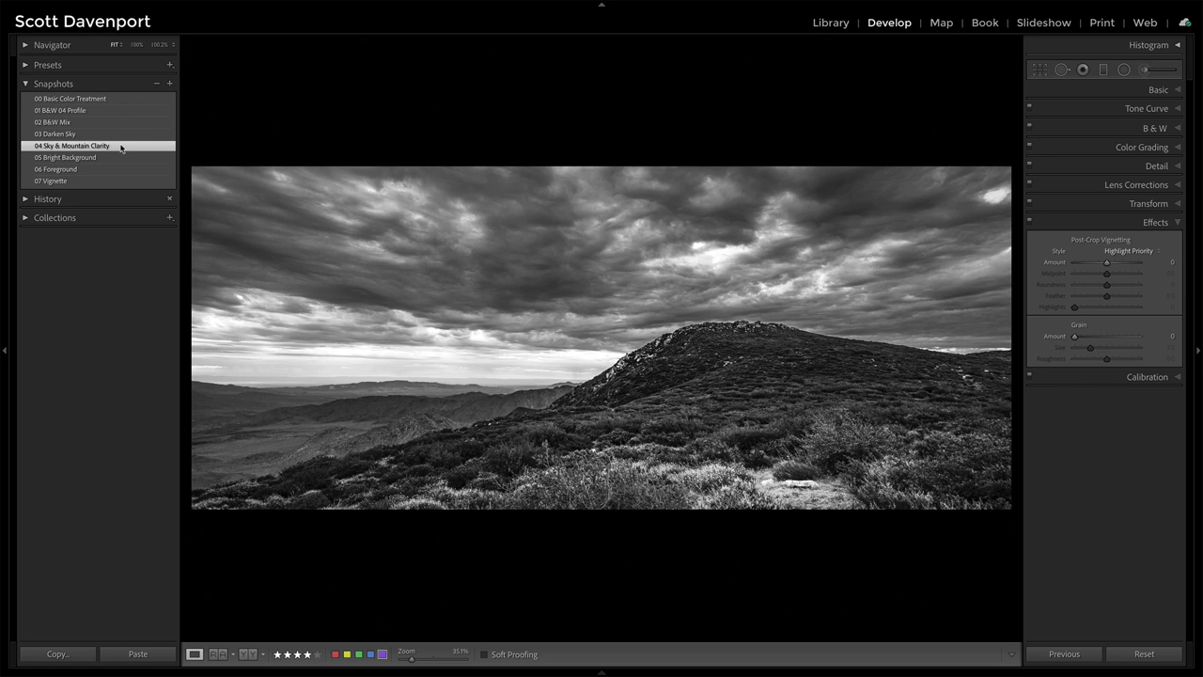
left_click(120, 160)
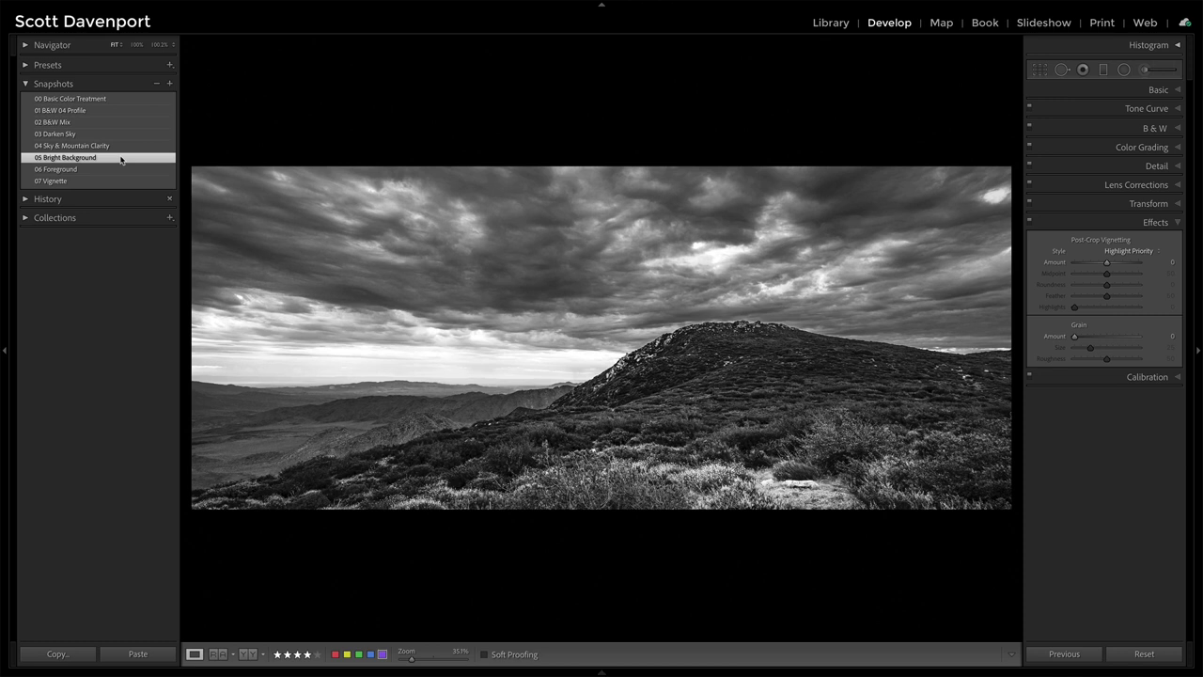
left_click(120, 170)
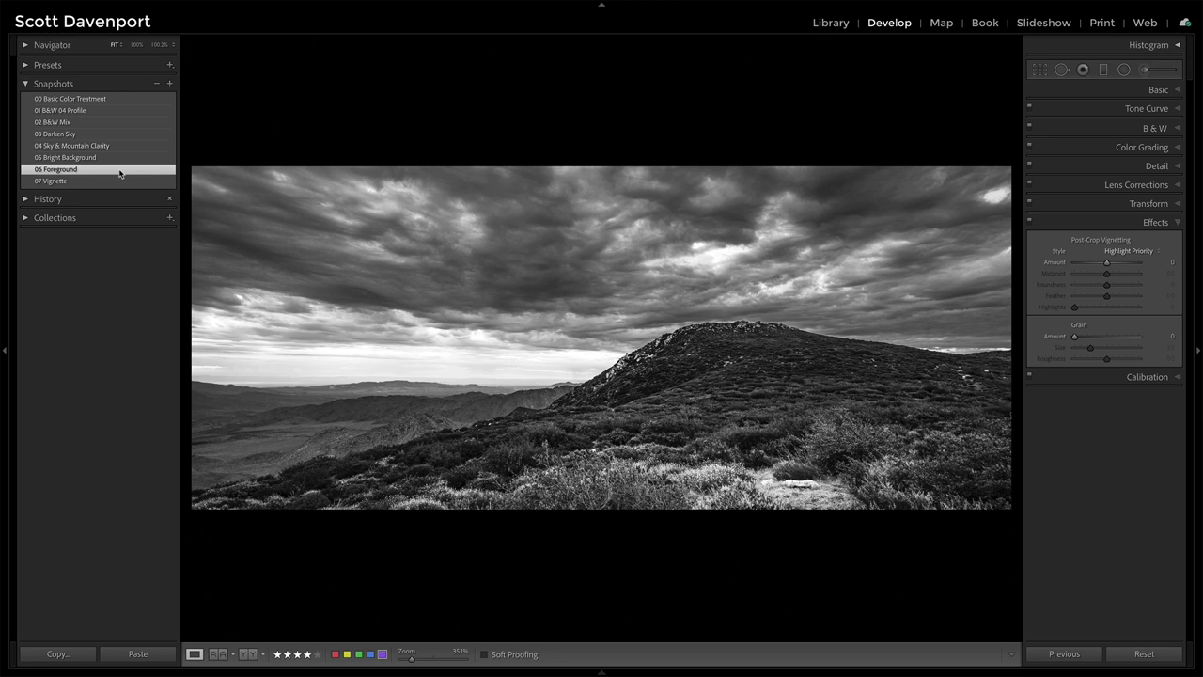
left_click(120, 183)
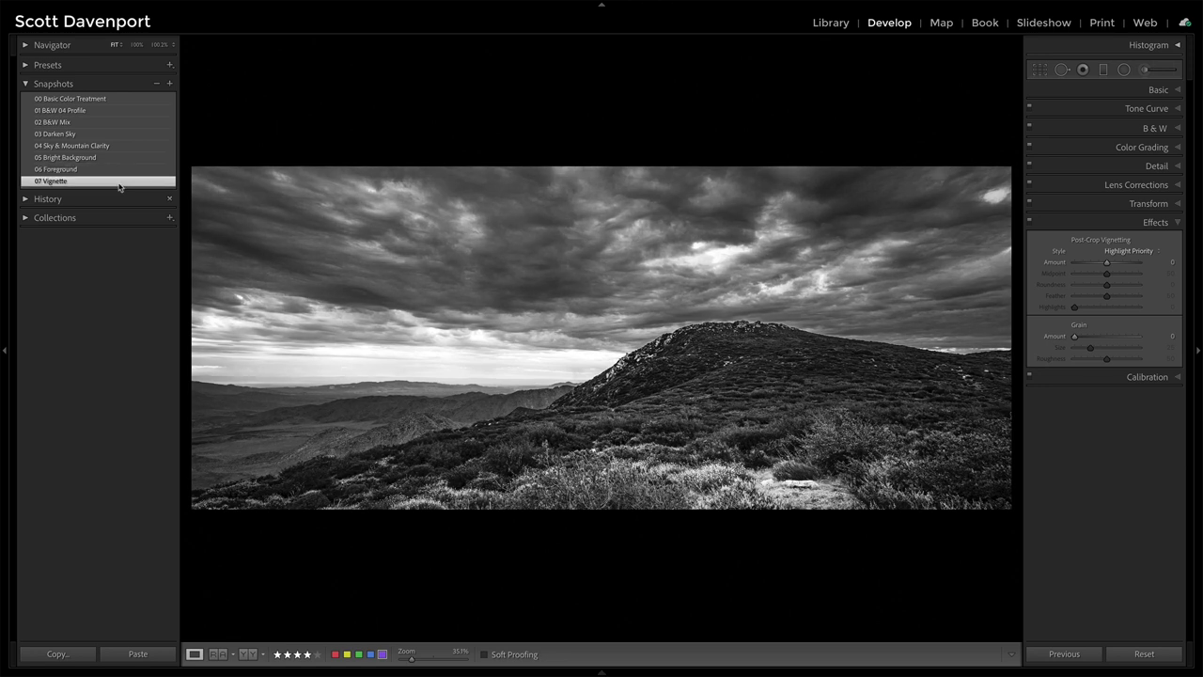